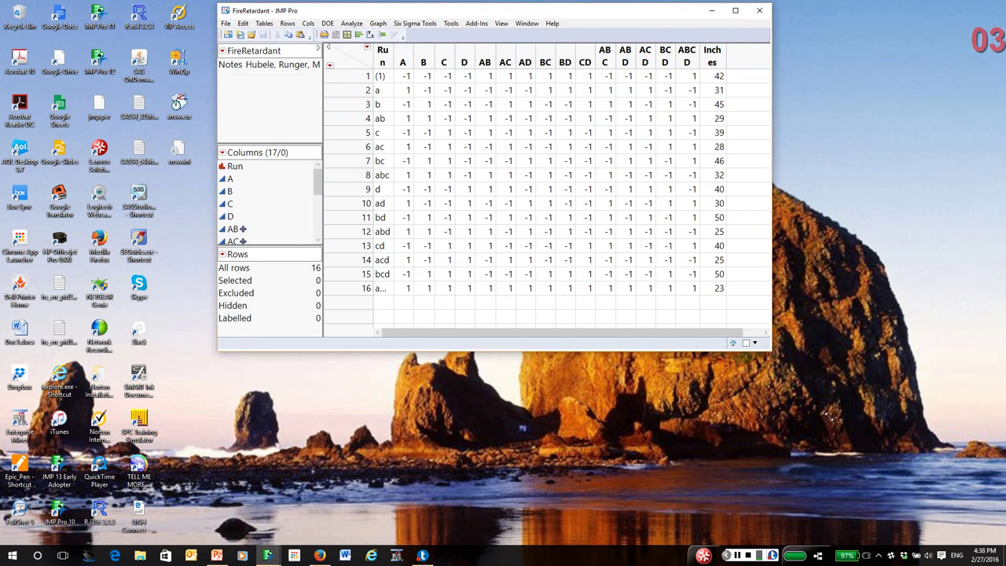
Enlarge the FireRetardant table window, move it left, and widen the ABC column.
{"action": "left_click_drag", "start_coordinate": [768, 347], "coordinate": [962, 541]}
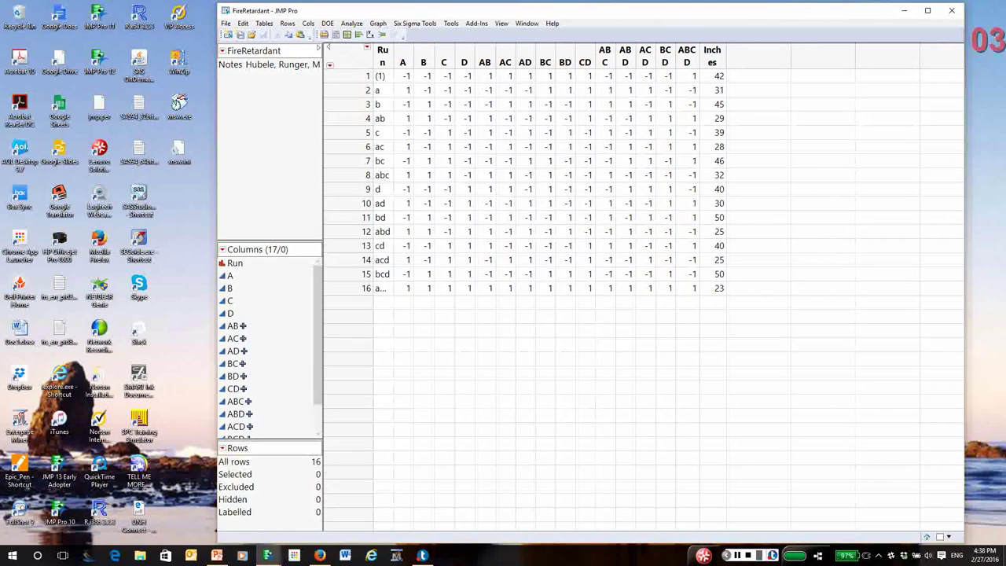
{"action": "left_click_drag", "start_coordinate": [829, 6], "coordinate": [737, 20]}
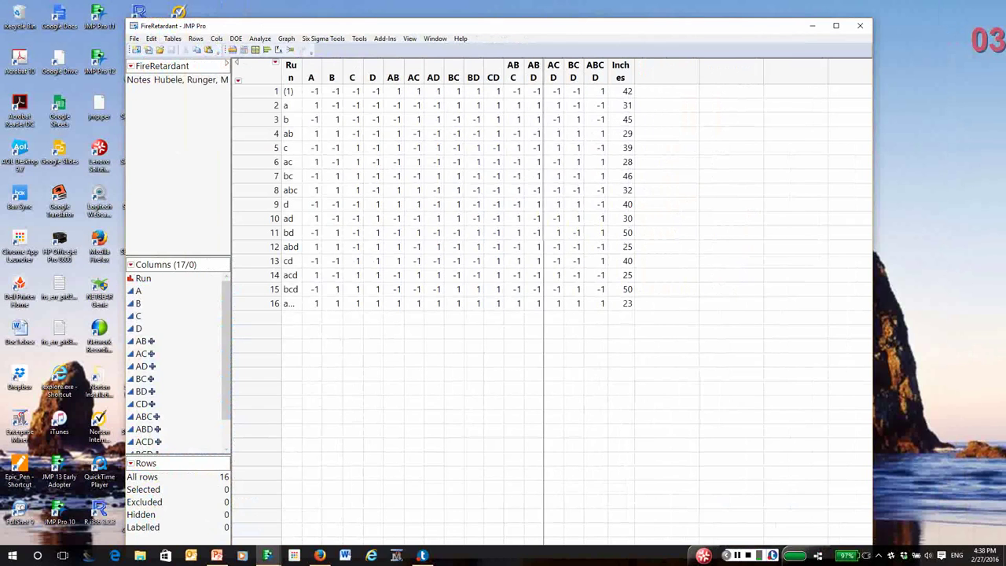
{"action": "left_click_drag", "start_coordinate": [543, 77], "coordinate": [714, 71]}
Highlight factor columns A–D, then the interaction columns from AB onward, then deselect.
{"action": "left_click_drag", "start_coordinate": [311, 77], "coordinate": [373, 77]}
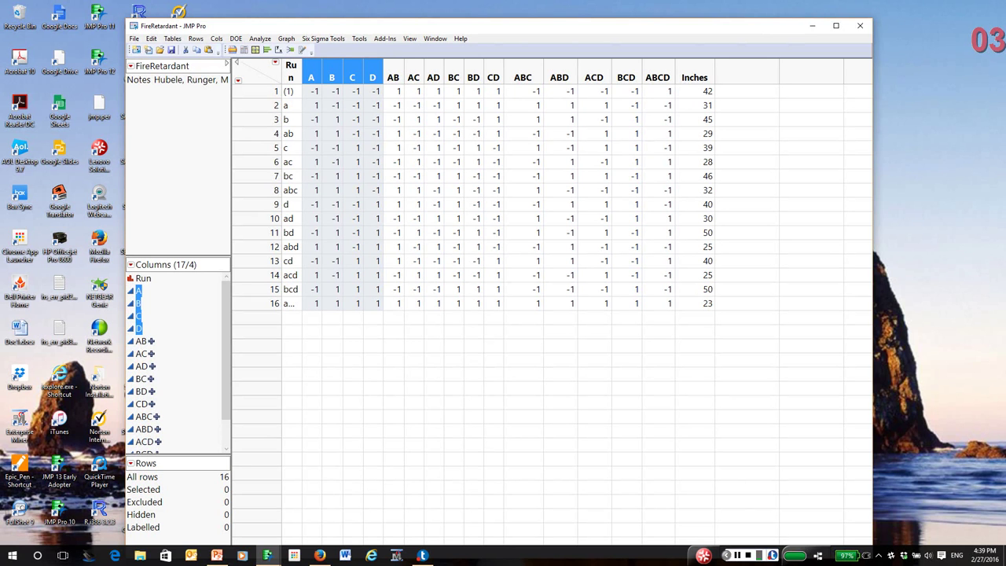
{"action": "left_click_drag", "start_coordinate": [393, 77], "coordinate": [657, 77]}
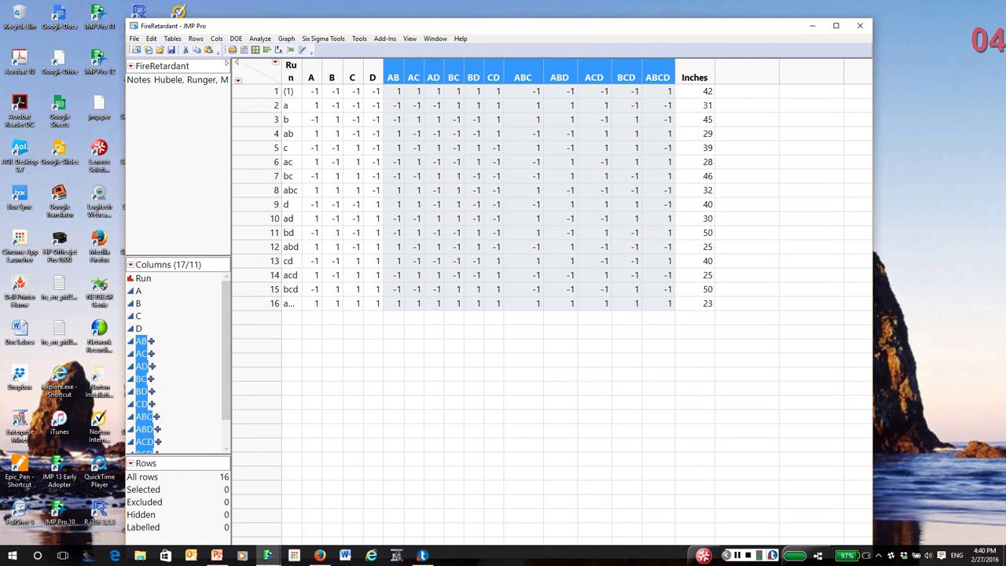
{"action": "key", "text": "Escape"}
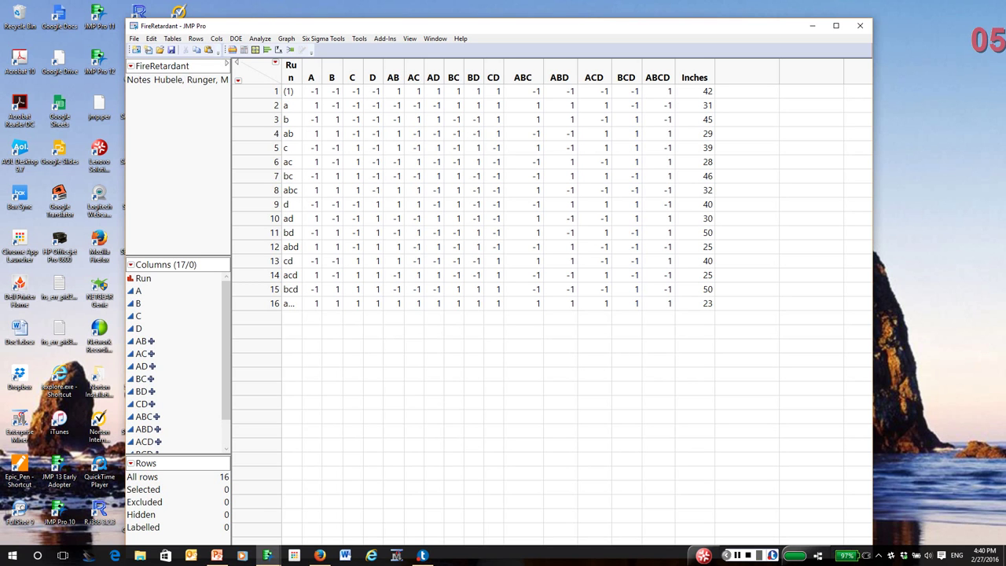
In Fit Model, fill the effects with the full factorial of A, B, C and D.
{"action": "left_click", "coordinate": [259, 38]}
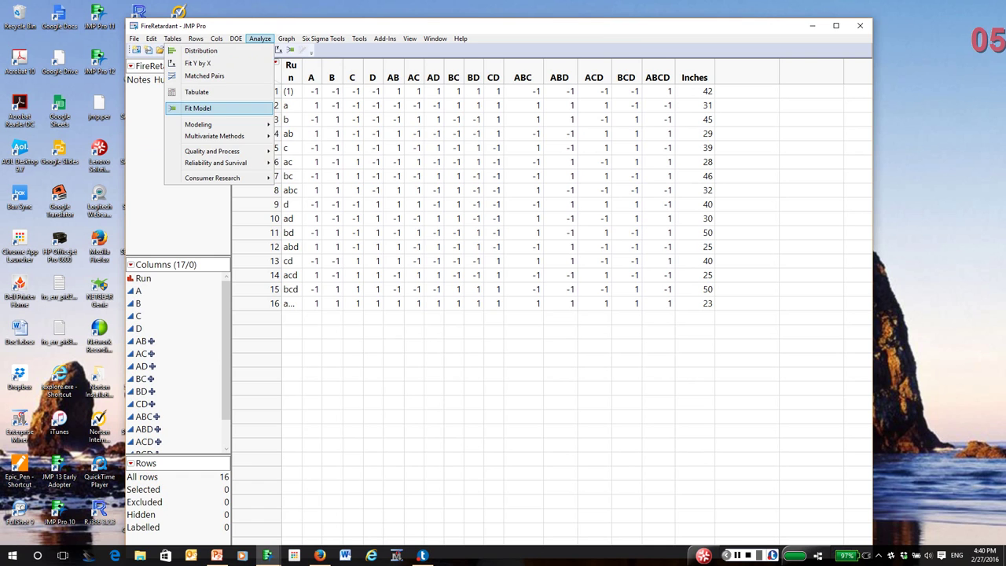
{"action": "left_click", "coordinate": [198, 107]}
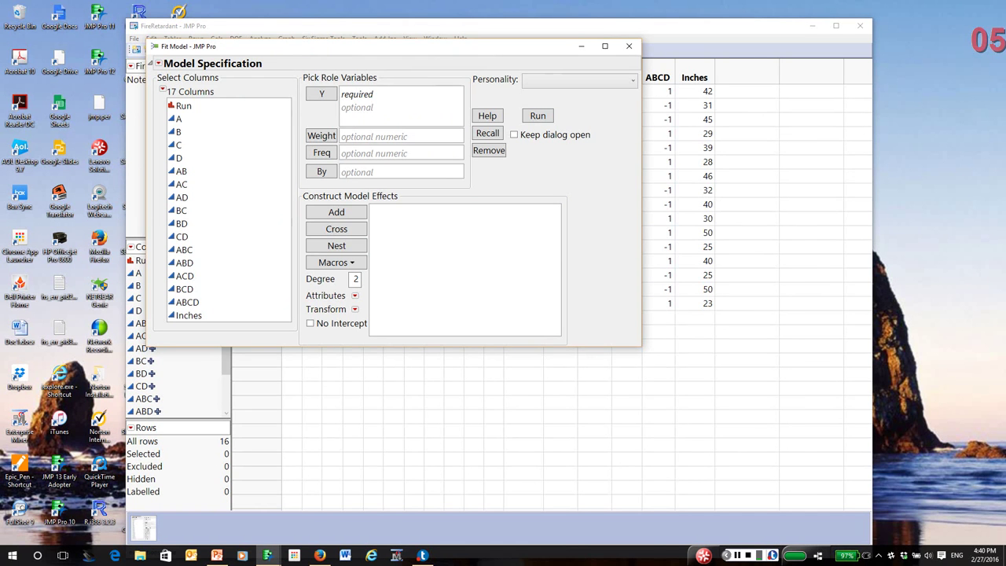
{"action": "left_click_drag", "start_coordinate": [178, 118], "coordinate": [178, 158]}
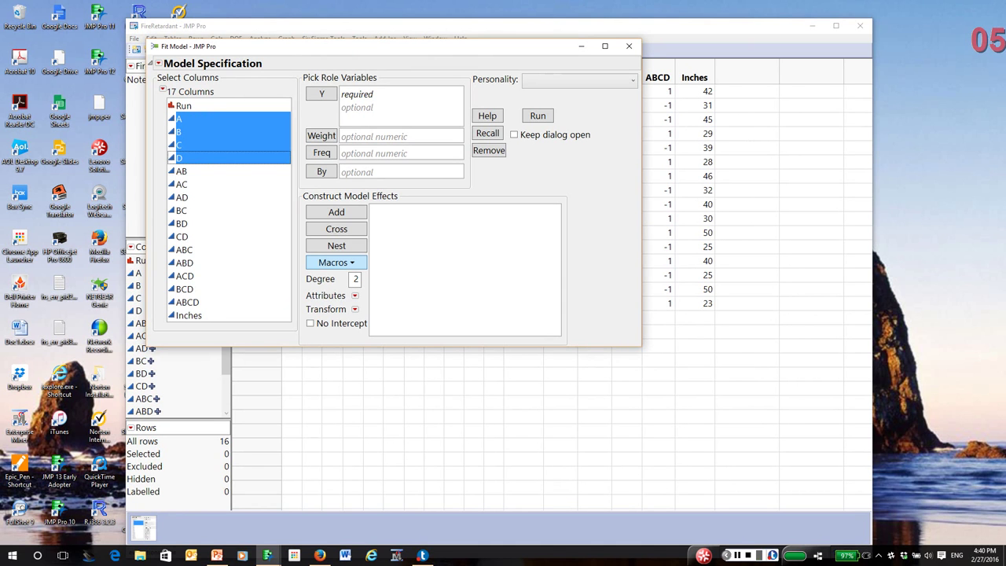
{"action": "left_click", "coordinate": [336, 261]}
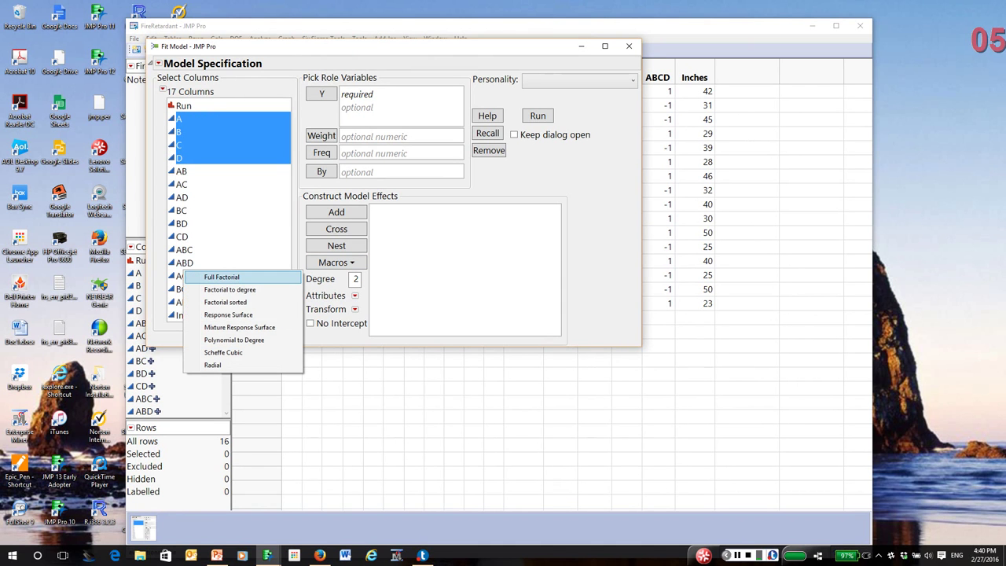
{"action": "key", "text": "Return"}
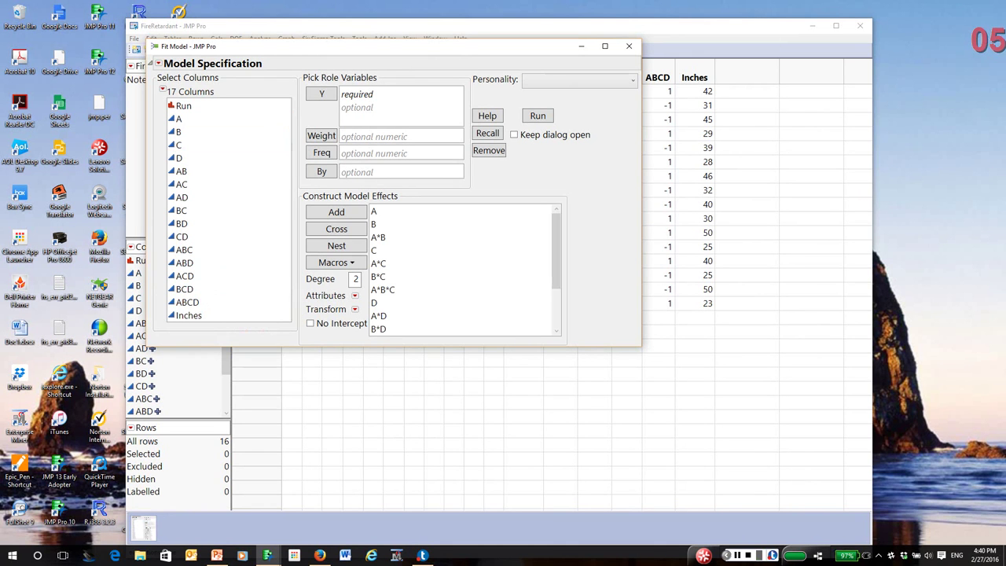
Set Inches as the Y response and run the least squares fit.
{"action": "left_click", "coordinate": [189, 315]}
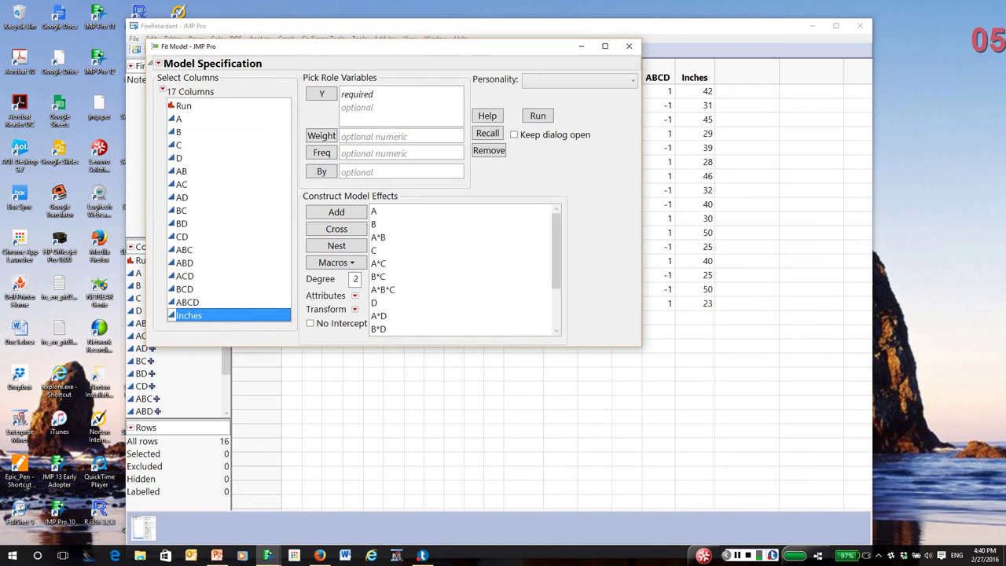
{"action": "key", "text": "Return"}
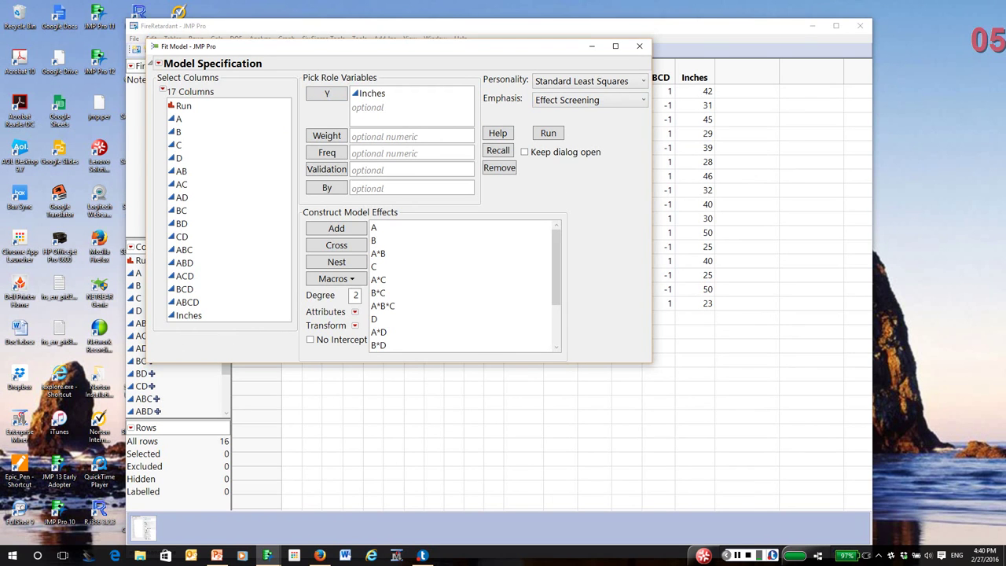
{"action": "key", "text": "Escape"}
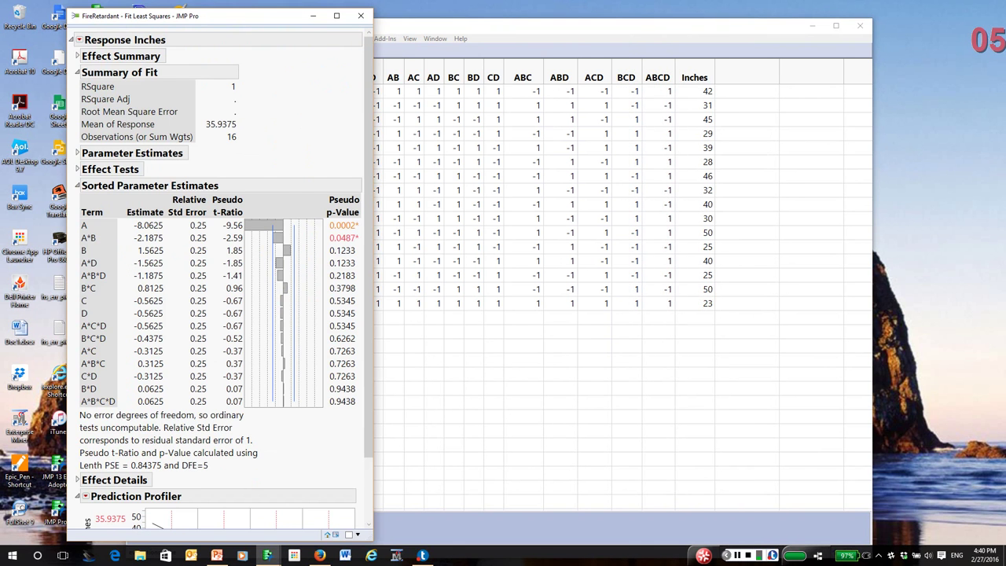
Shift the report window and add the Analysis of Variance table to the Inches report.
{"action": "left_click_drag", "start_coordinate": [211, 22], "coordinate": [372, 21]}
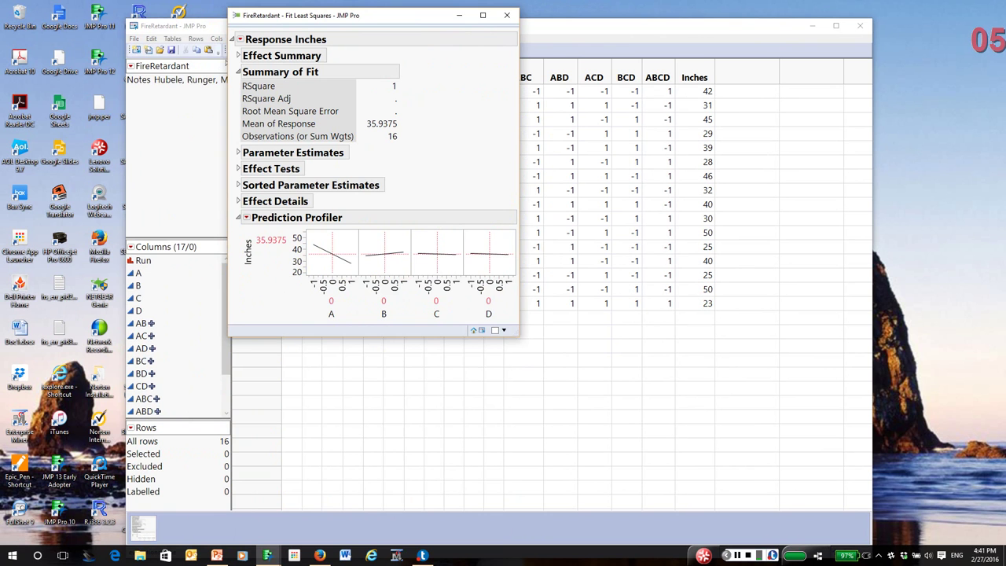
{"action": "left_click", "coordinate": [239, 38]}
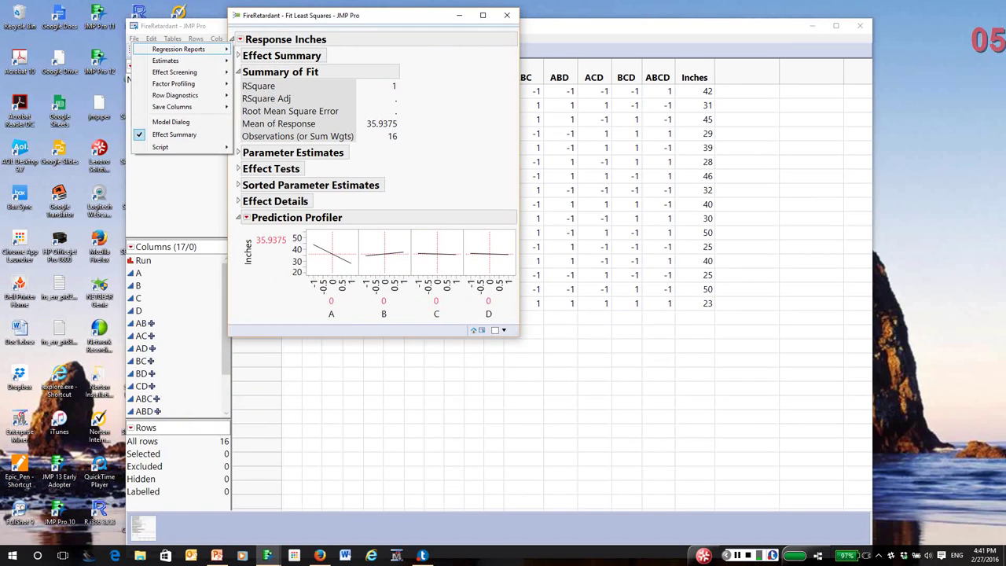
{"action": "mouse_move", "coordinate": [178, 49]}
{"action": "left_click", "coordinate": [48, 61]}
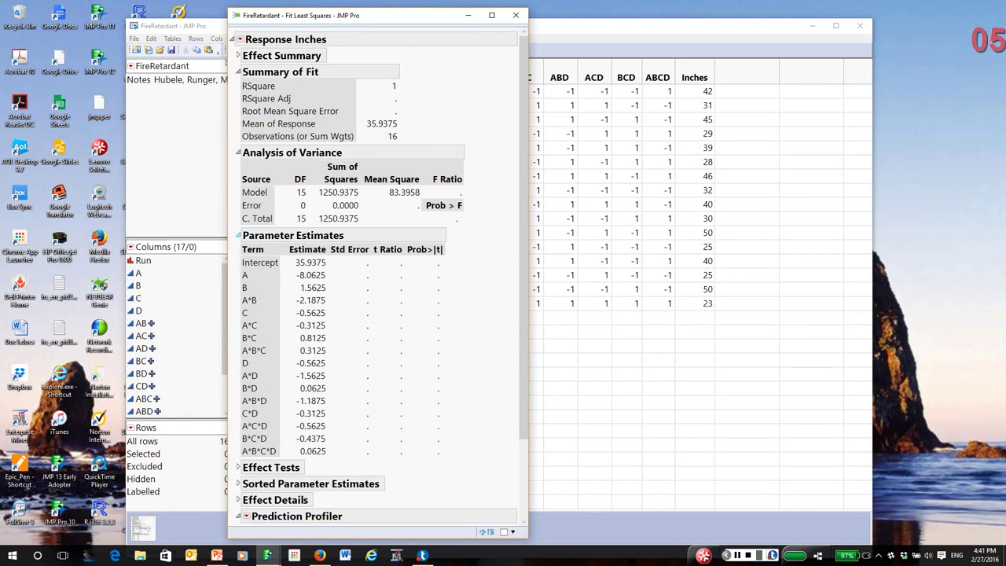
Mark the Model Mean Square, estimates, degrees of freedom and B*C*D/A*B*C*D estimates with ink, clearing it.
{"action": "mouse_move", "coordinate": [396, 221]}
{"action": "left_mouse_down"}
{"action": "mouse_move", "coordinate": [431, 210]}
{"action": "mouse_move", "coordinate": [342, 186]}
{"action": "mouse_move", "coordinate": [244, 188]}
{"action": "mouse_move", "coordinate": [244, 219]}
{"action": "mouse_move", "coordinate": [410, 221]}
{"action": "left_mouse_up"}
{"action": "mouse_move", "coordinate": [289, 262]}
{"action": "left_mouse_down"}
{"action": "mouse_move", "coordinate": [297, 468]}
{"action": "mouse_move", "coordinate": [348, 268]}
{"action": "mouse_move", "coordinate": [279, 278]}
{"action": "mouse_move", "coordinate": [290, 297]}
{"action": "left_mouse_up"}
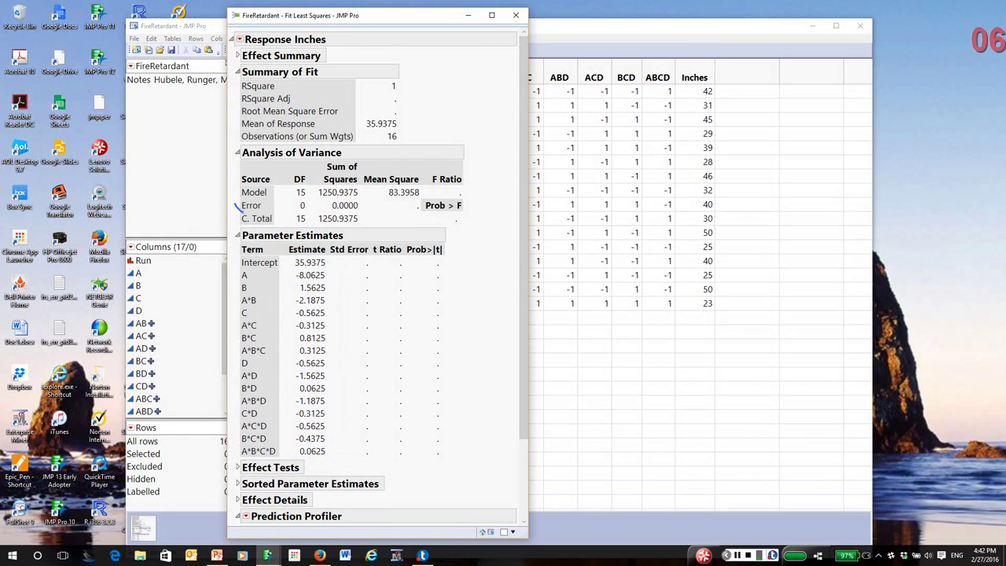
{"action": "mouse_move", "coordinate": [245, 213]}
{"action": "left_mouse_down"}
{"action": "mouse_move", "coordinate": [295, 189]}
{"action": "mouse_move", "coordinate": [242, 201]}
{"action": "left_mouse_up"}
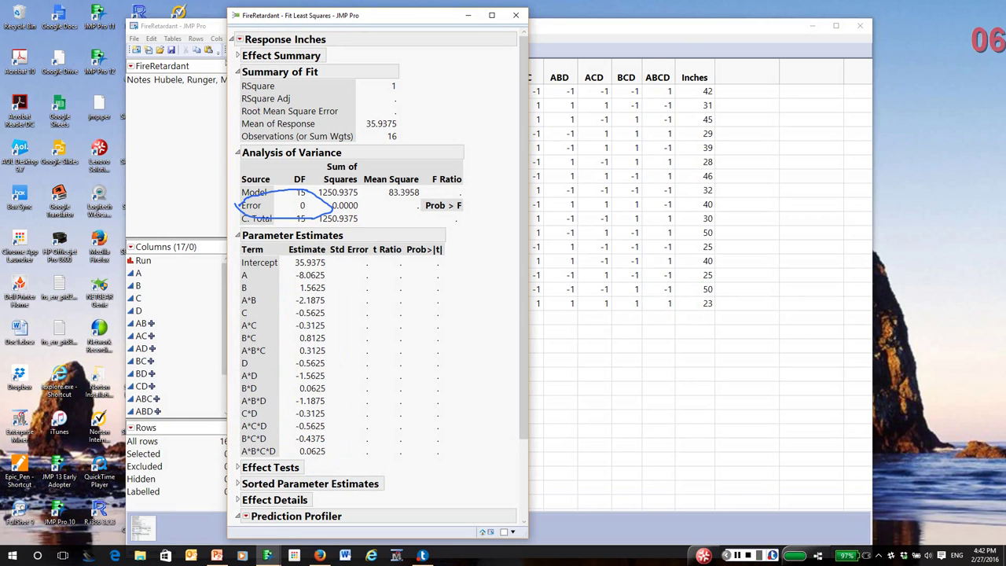
{"action": "key", "text": "ctrl+shift+c"}
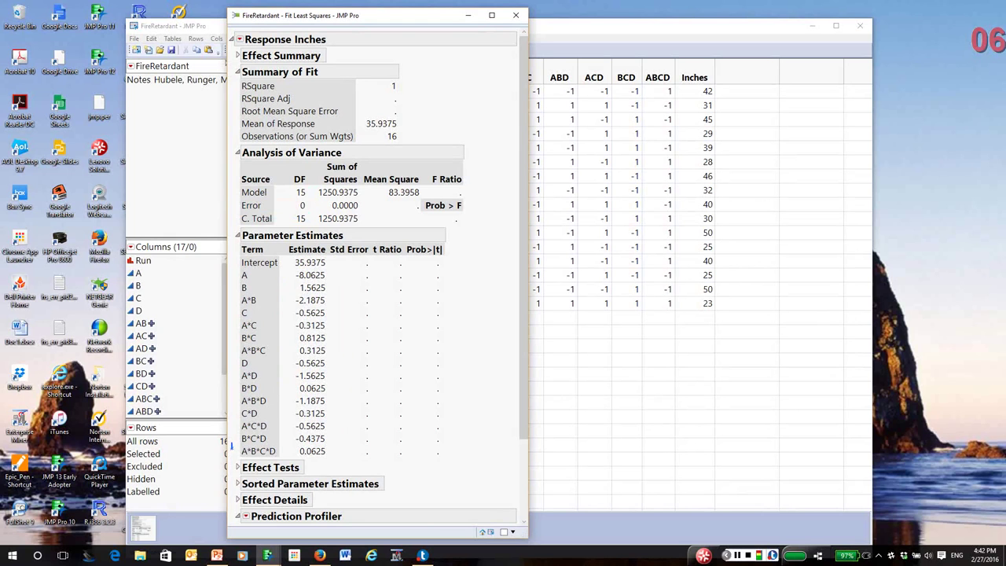
{"action": "mouse_move", "coordinate": [234, 448]}
{"action": "left_mouse_down"}
{"action": "mouse_move", "coordinate": [341, 452]}
{"action": "mouse_move", "coordinate": [339, 440]}
{"action": "mouse_move", "coordinate": [234, 445]}
{"action": "left_mouse_up"}
{"action": "key", "text": "ctrl+shift+c"}
Add an Effect Screening normal plot of the estimates and switch it to Half Normal Plot.
{"action": "left_click", "coordinate": [239, 38]}
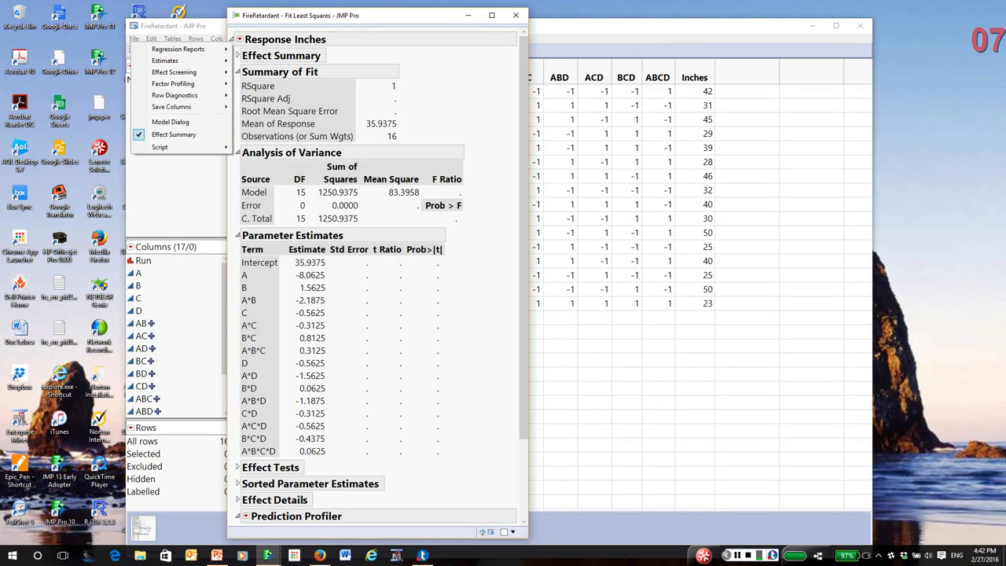
{"action": "mouse_move", "coordinate": [173, 83]}
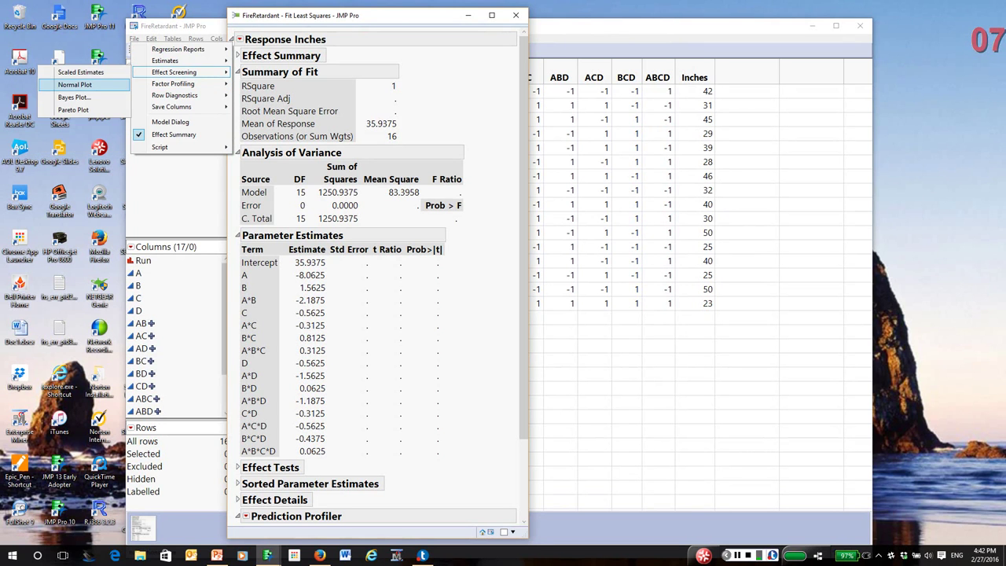
{"action": "left_click", "coordinate": [75, 84]}
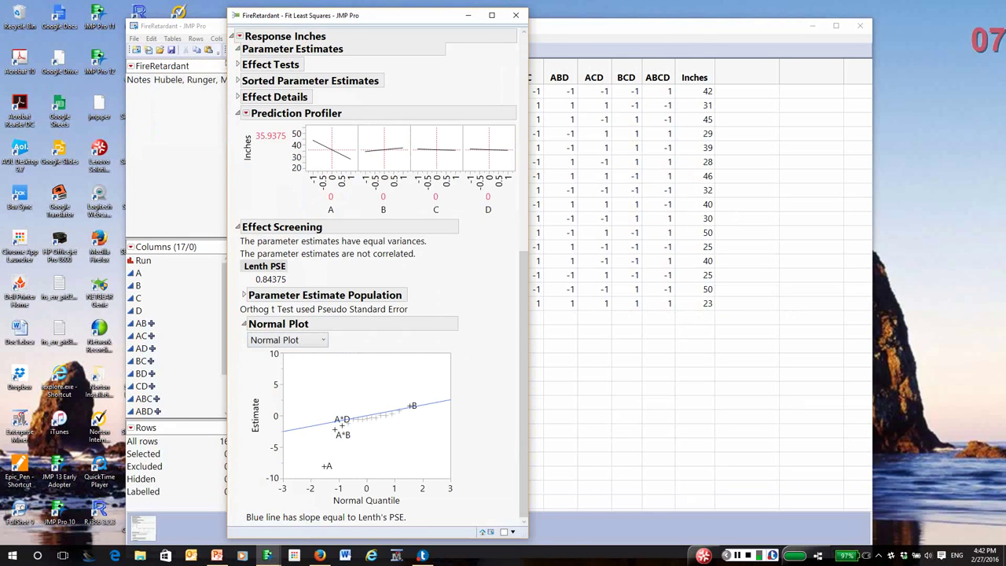
{"action": "left_click", "coordinate": [287, 339]}
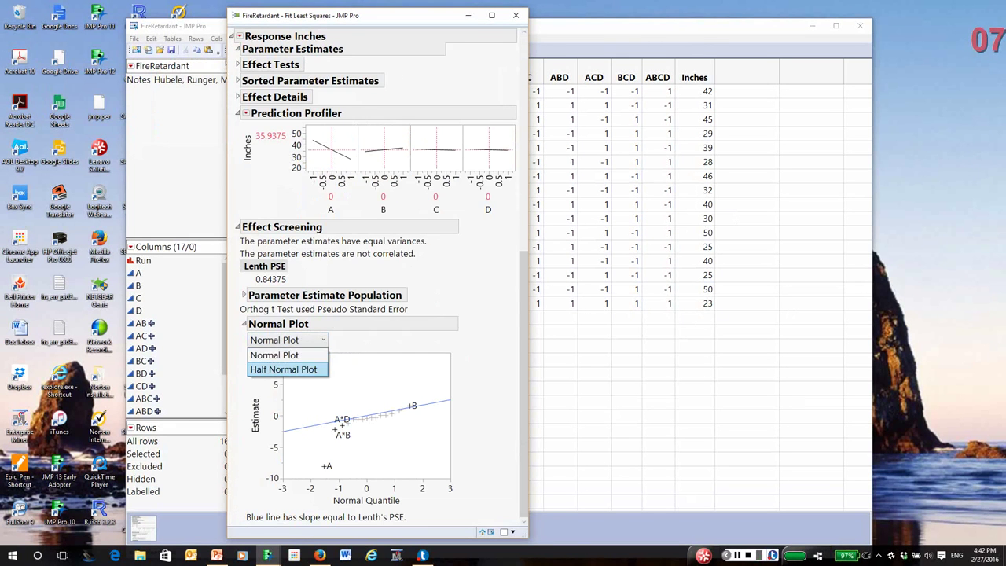
{"action": "left_click", "coordinate": [293, 369]}
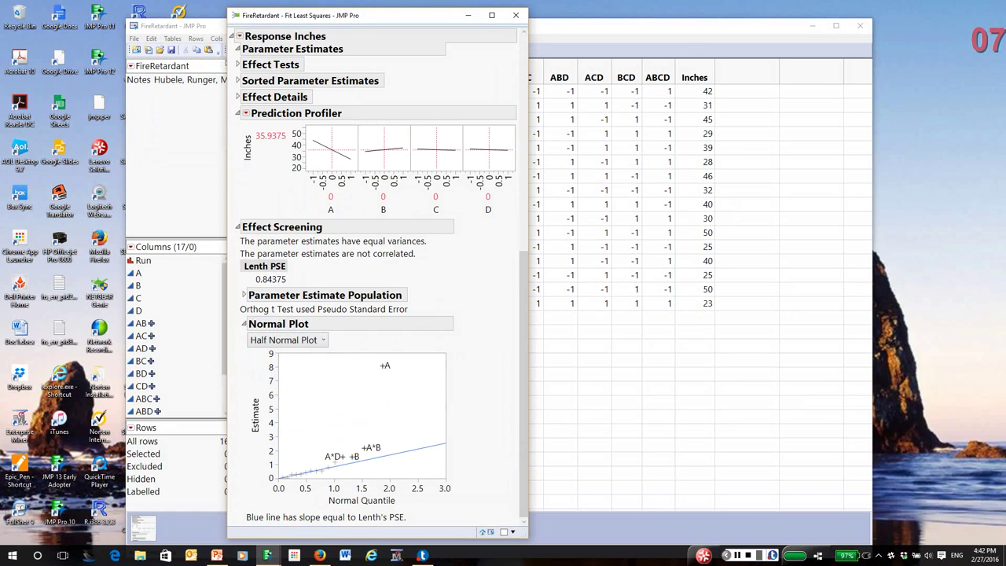
{"action": "left_click_drag", "start_coordinate": [386, 21], "coordinate": [389, 16]}
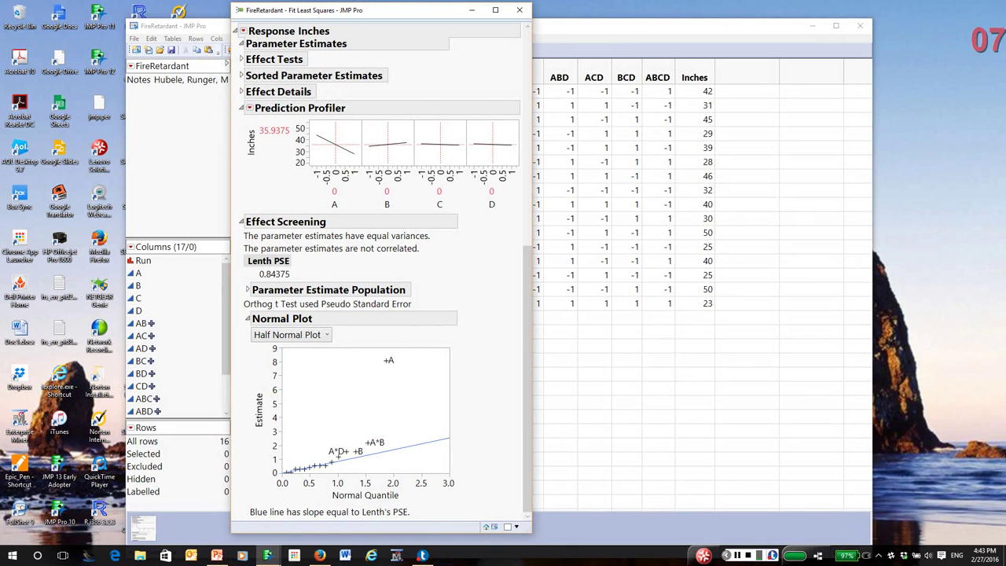
{"action": "scroll", "coordinate": [377, 275], "scroll_direction": "up", "scroll_amount": 6}
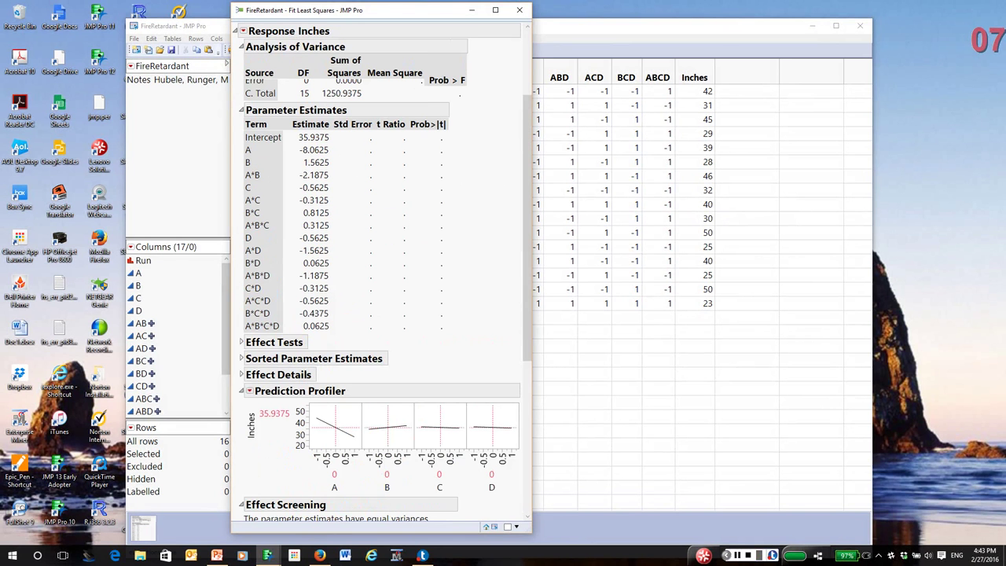
{"action": "mouse_move", "coordinate": [285, 114]}
{"action": "left_mouse_down"}
{"action": "mouse_move", "coordinate": [297, 337]}
{"action": "mouse_move", "coordinate": [325, 351]}
{"action": "mouse_move", "coordinate": [350, 269]}
{"action": "mouse_move", "coordinate": [351, 151]}
{"action": "mouse_move", "coordinate": [287, 138]}
{"action": "left_mouse_up"}
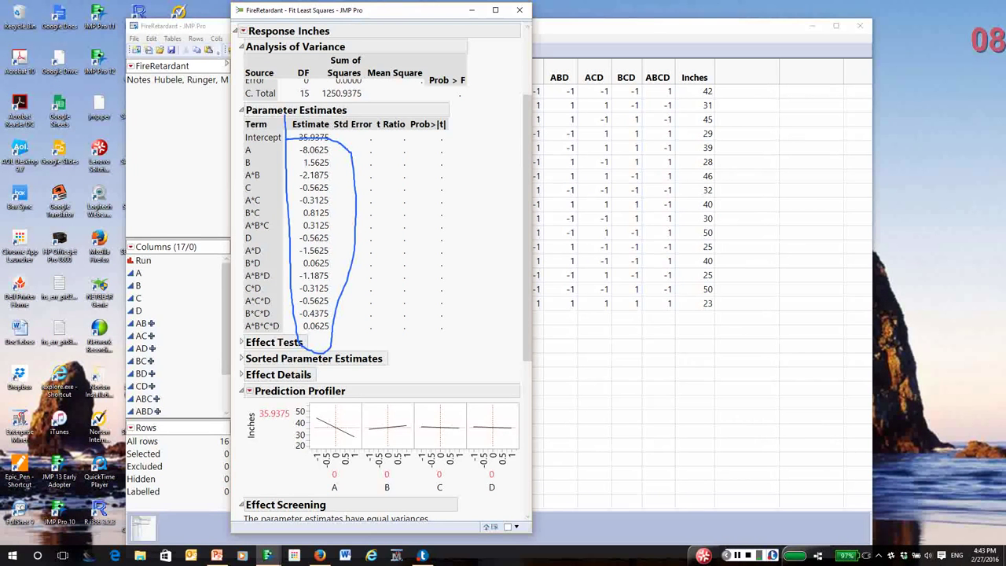
{"action": "key", "text": "ctrl+shift+c"}
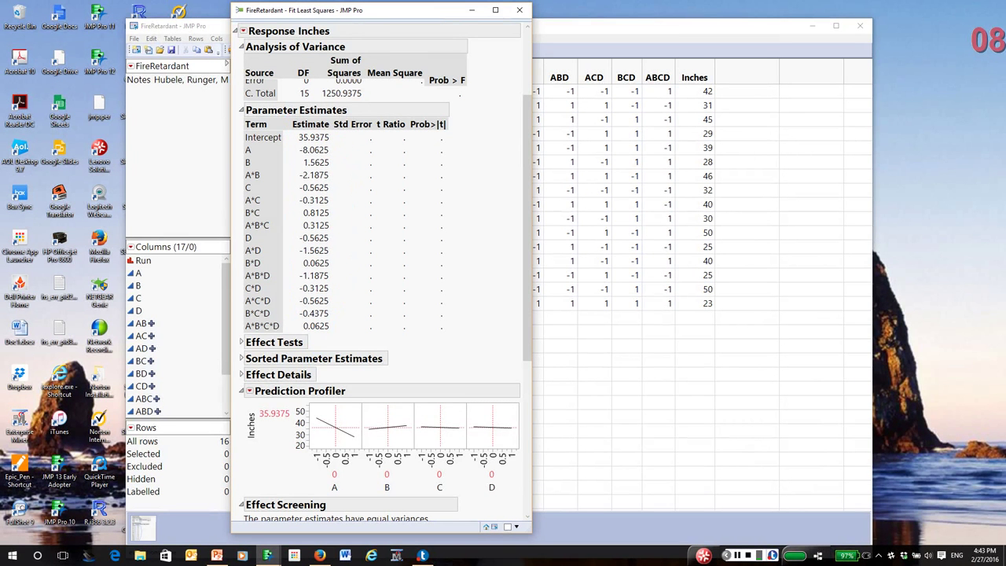
{"action": "scroll", "coordinate": [381, 275], "scroll_direction": "up", "scroll_amount": 1}
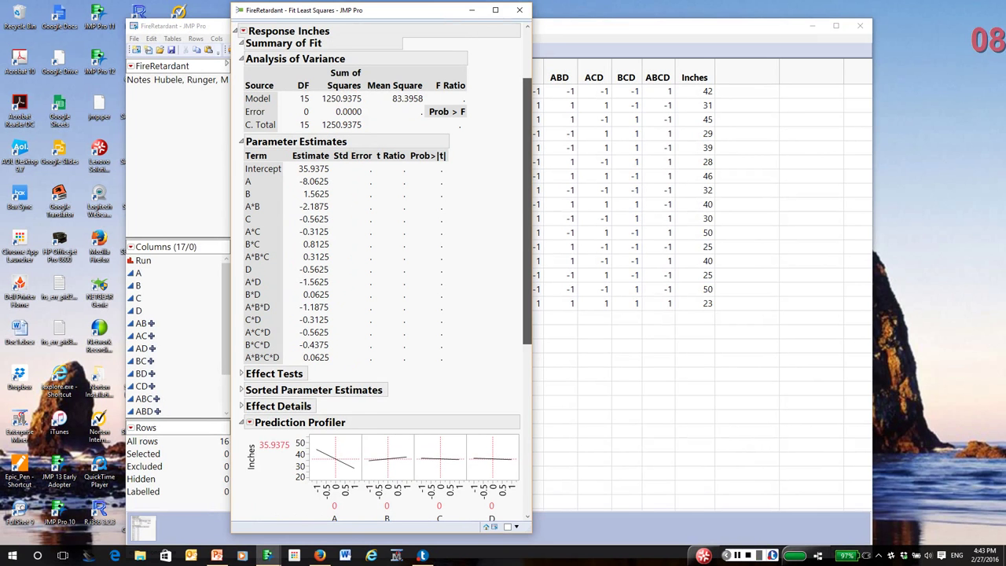
{"action": "scroll", "coordinate": [381, 275], "scroll_direction": "down", "scroll_amount": 8}
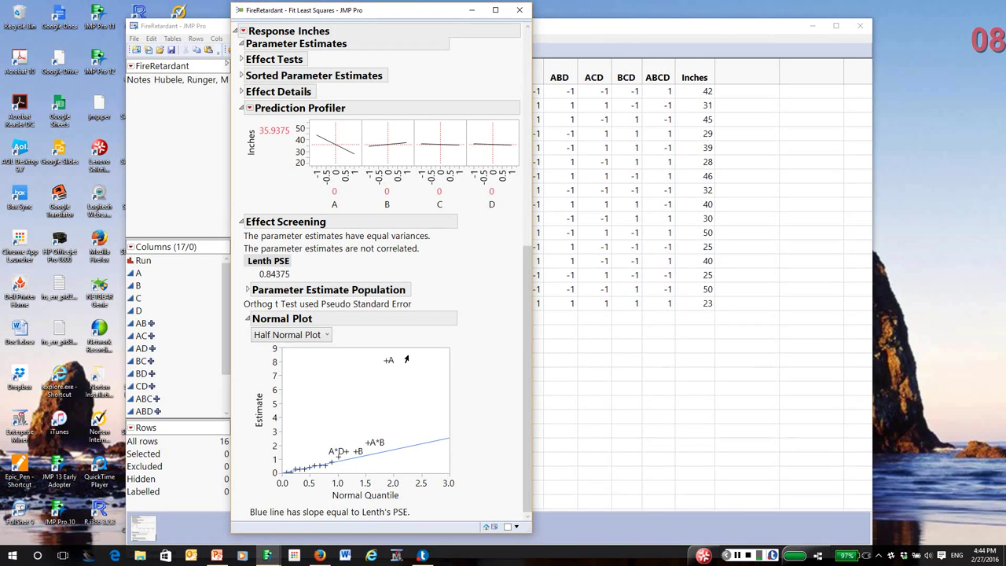
{"action": "mouse_move", "coordinate": [456, 337]}
{"action": "left_mouse_down"}
{"action": "mouse_move", "coordinate": [376, 336]}
{"action": "mouse_move", "coordinate": [287, 450]}
{"action": "mouse_move", "coordinate": [372, 457]}
{"action": "mouse_move", "coordinate": [414, 379]}
{"action": "mouse_move", "coordinate": [404, 327]}
{"action": "left_mouse_up"}
{"action": "key", "text": "ctrl+z"}
{"action": "mouse_move", "coordinate": [379, 341]}
{"action": "left_mouse_down"}
{"action": "mouse_move", "coordinate": [396, 386]}
{"action": "mouse_move", "coordinate": [415, 372]}
{"action": "mouse_move", "coordinate": [376, 353]}
{"action": "left_mouse_up"}
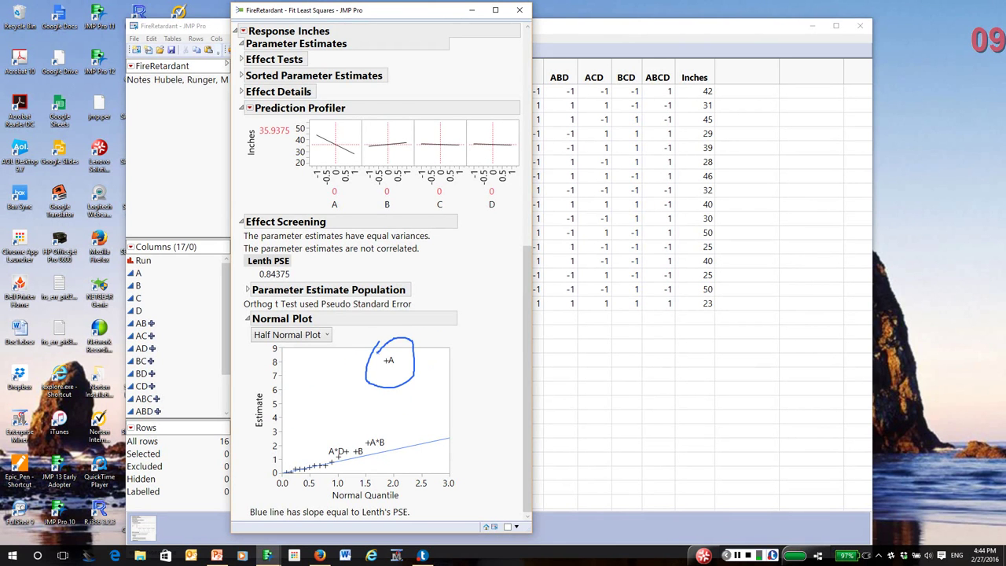
{"action": "key", "text": "ctrl+shift+c"}
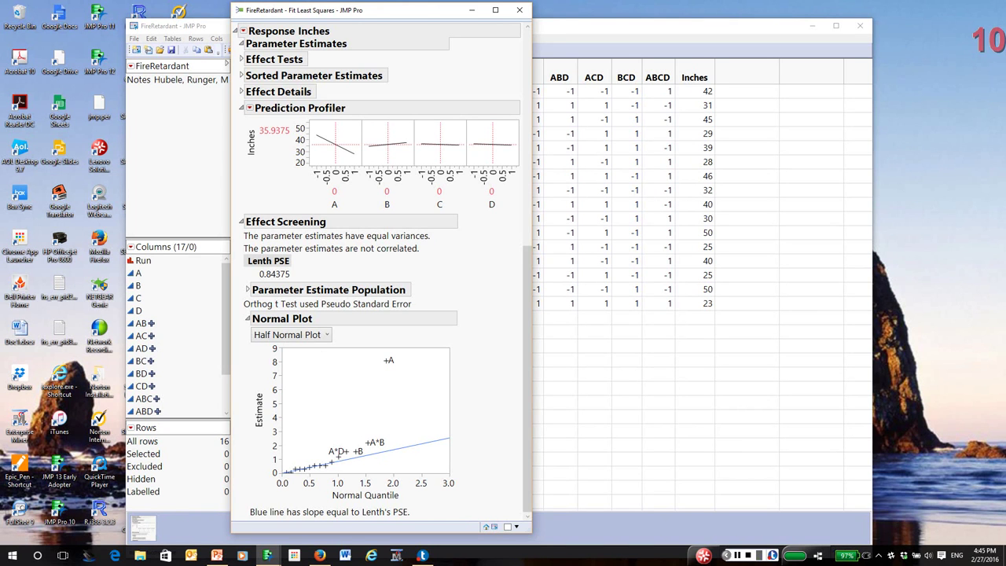
Circle Lenth PSE 0.84375, clear the ink, and expand Parameter Estimate Population.
{"action": "mouse_move", "coordinate": [241, 266]}
{"action": "left_mouse_down"}
{"action": "mouse_move", "coordinate": [296, 287]}
{"action": "mouse_move", "coordinate": [262, 247]}
{"action": "mouse_move", "coordinate": [248, 268]}
{"action": "left_mouse_up"}
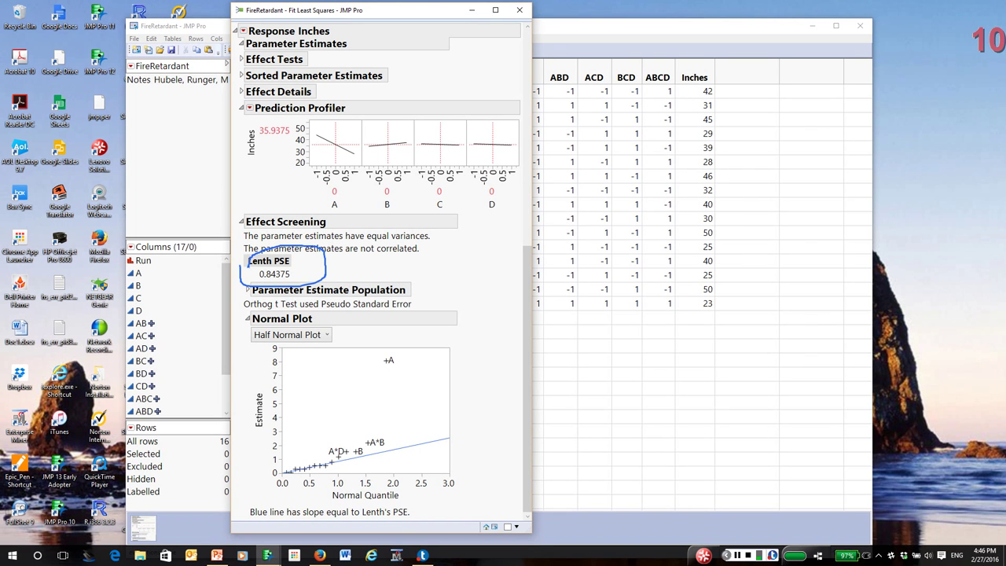
{"action": "key", "text": "ctrl+shift+c"}
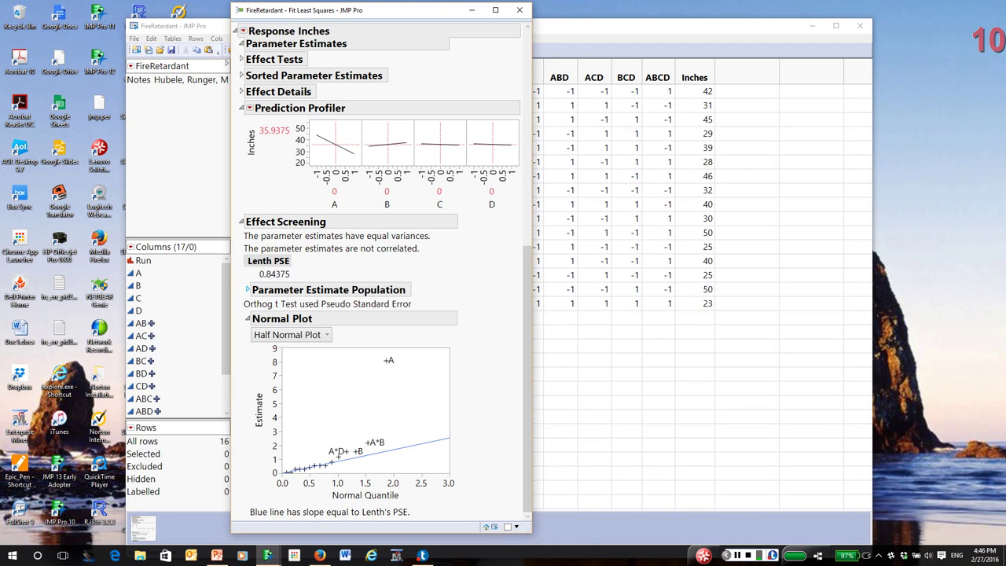
{"action": "left_click", "coordinate": [248, 290]}
{"action": "scroll", "coordinate": [377, 314], "scroll_direction": "down", "scroll_amount": 3}
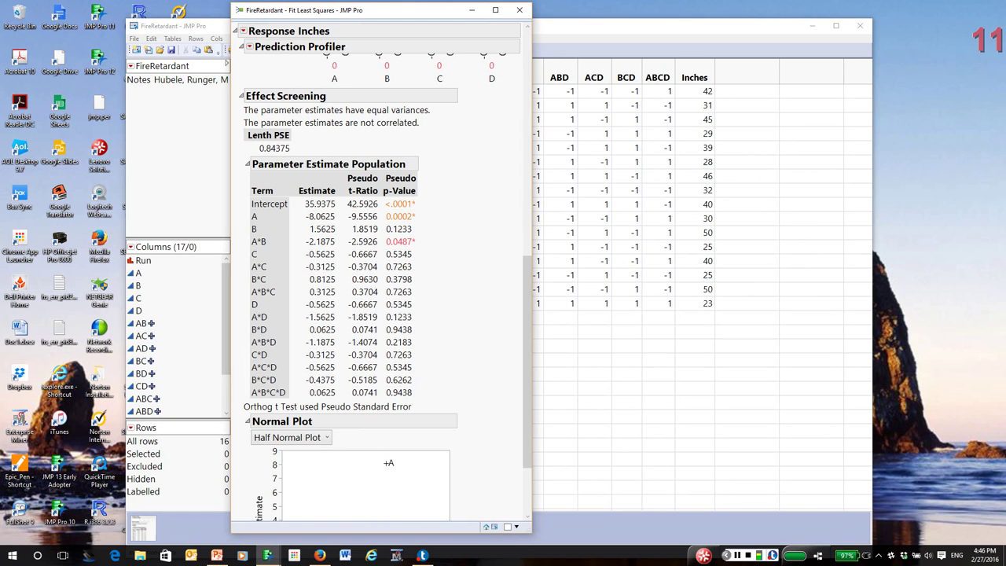
{"action": "mouse_move", "coordinate": [330, 168]}
{"action": "left_mouse_down"}
{"action": "mouse_move", "coordinate": [404, 190]}
{"action": "mouse_move", "coordinate": [454, 170]}
{"action": "mouse_move", "coordinate": [323, 173]}
{"action": "mouse_move", "coordinate": [338, 178]}
{"action": "left_mouse_up"}
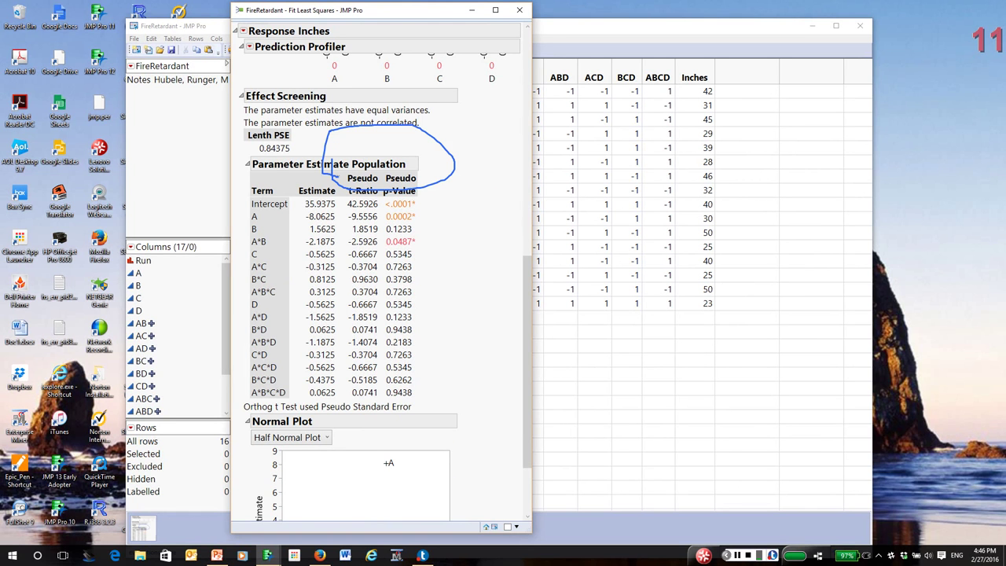
{"action": "key", "text": "ctrl+shift+c"}
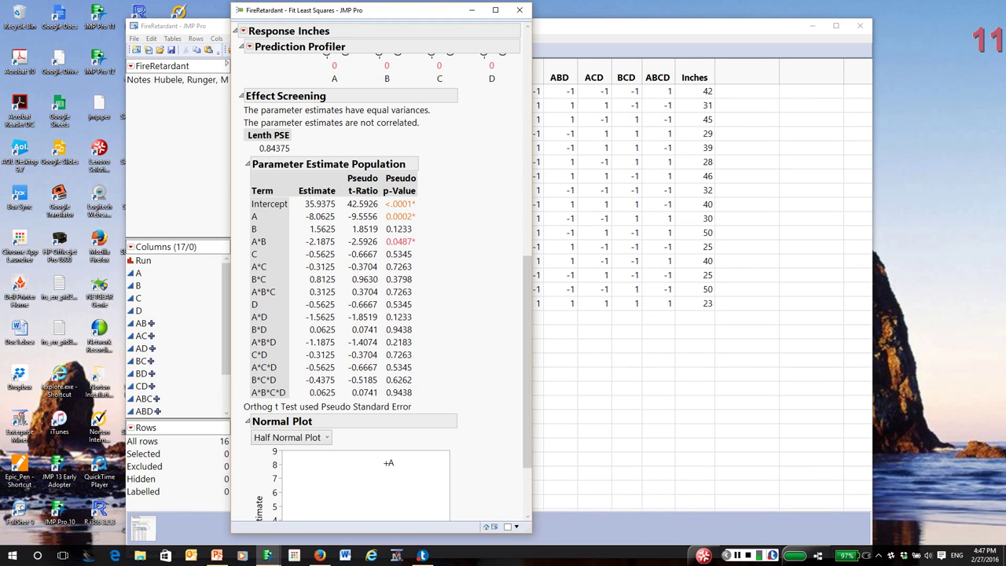
{"action": "mouse_move", "coordinate": [425, 383]}
{"action": "left_mouse_down"}
{"action": "mouse_move", "coordinate": [232, 382]}
{"action": "mouse_move", "coordinate": [234, 391]}
{"action": "mouse_move", "coordinate": [427, 386]}
{"action": "left_mouse_up"}
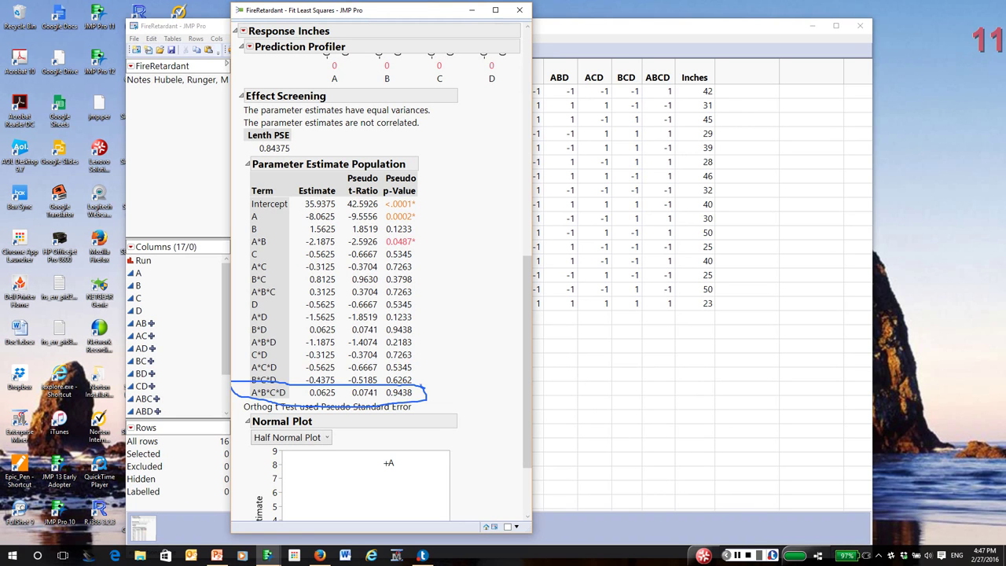
{"action": "key", "text": "ctrl+shift+c"}
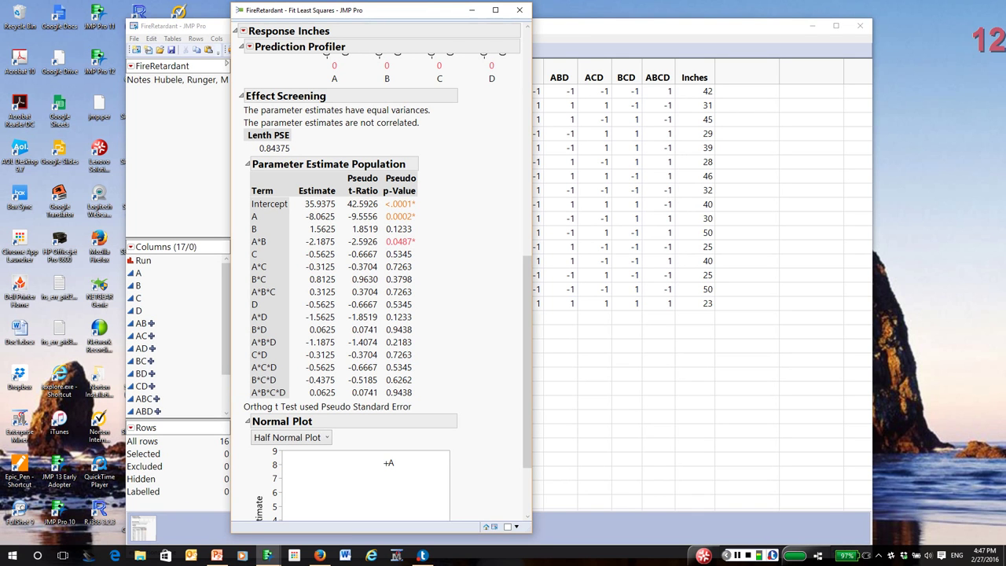
{"action": "mouse_move", "coordinate": [421, 385]}
{"action": "left_mouse_down"}
{"action": "mouse_move", "coordinate": [387, 387]}
{"action": "mouse_move", "coordinate": [455, 382]}
{"action": "mouse_move", "coordinate": [238, 388]}
{"action": "mouse_move", "coordinate": [427, 379]}
{"action": "left_mouse_up"}
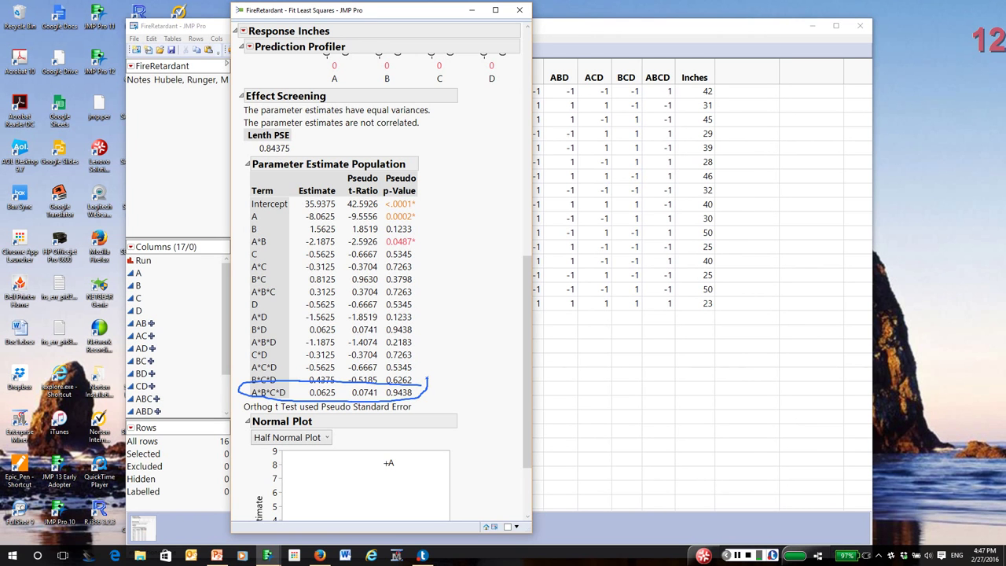
{"action": "key", "text": "ctrl+z"}
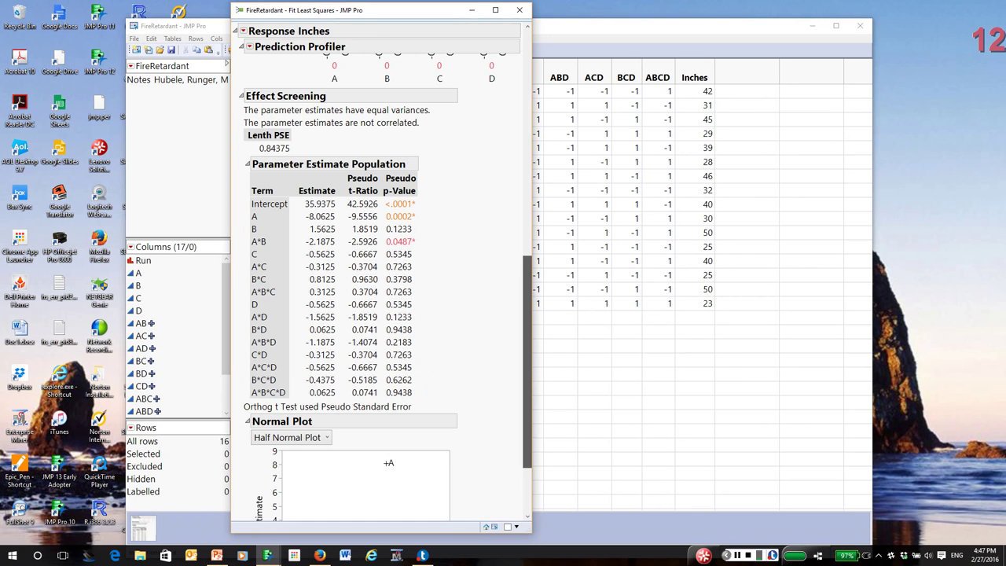
{"action": "scroll", "coordinate": [381, 275], "scroll_direction": "up", "scroll_amount": 10}
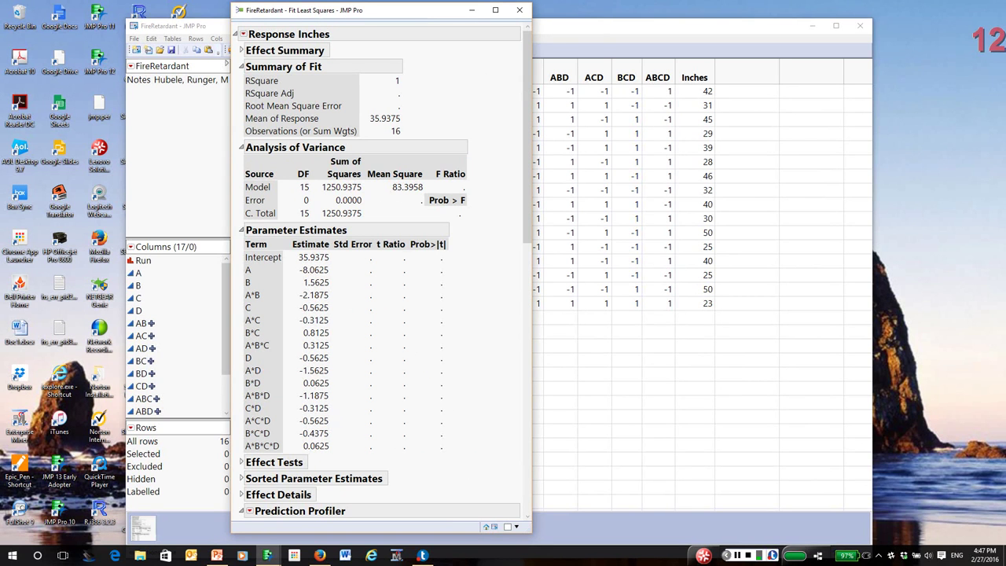
Reopen the Model Dialog, remove the A*B*C*D effect, and run the fit again.
{"action": "left_click", "coordinate": [243, 34]}
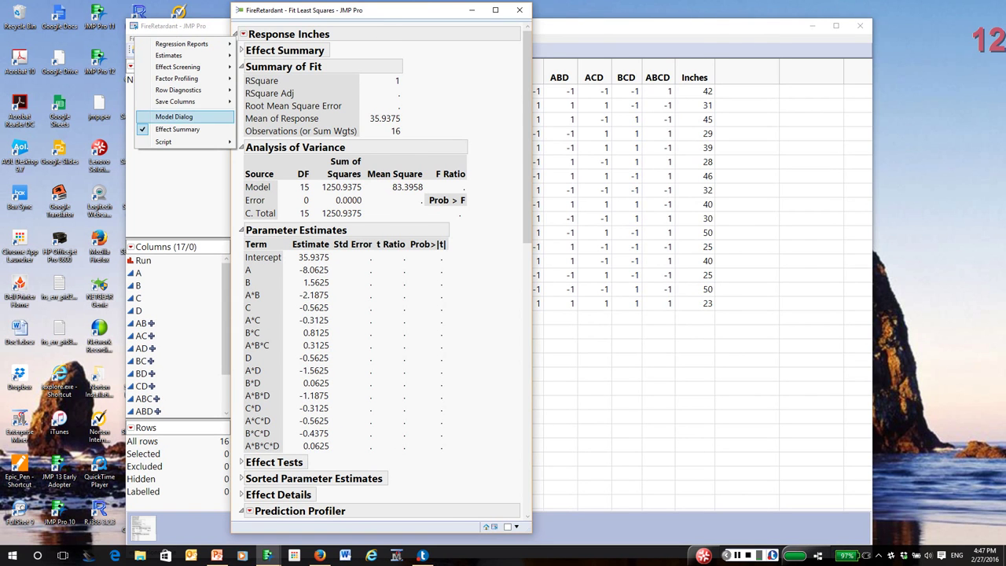
{"action": "left_click", "coordinate": [173, 116]}
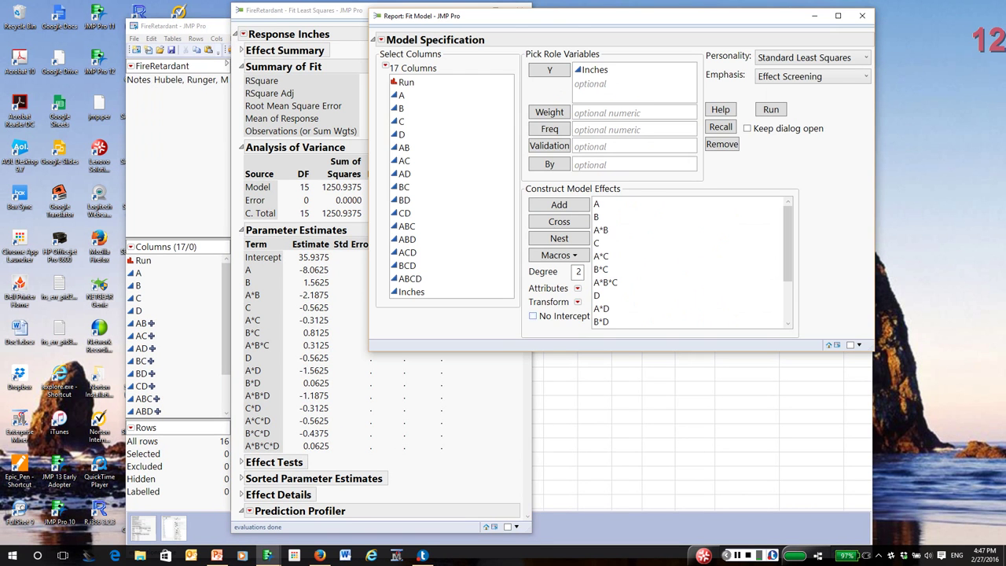
{"action": "left_click_drag", "start_coordinate": [787, 240], "coordinate": [787, 279]}
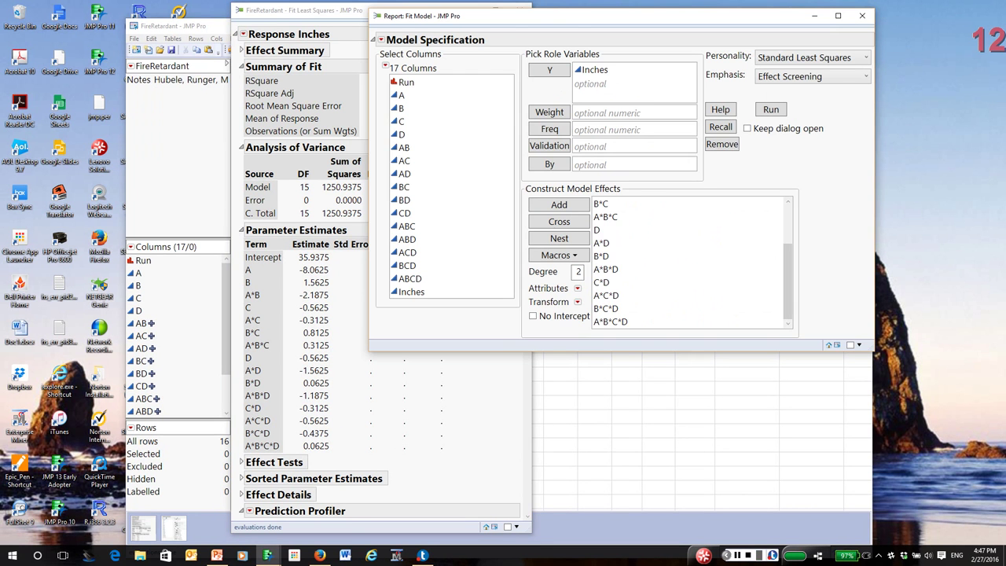
{"action": "left_click", "coordinate": [610, 322]}
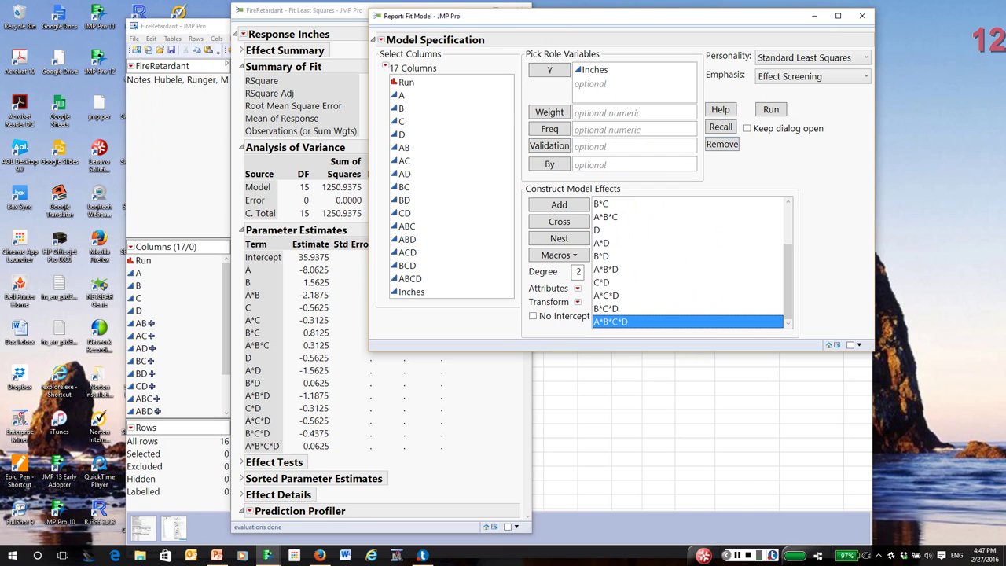
{"action": "left_click", "coordinate": [721, 144]}
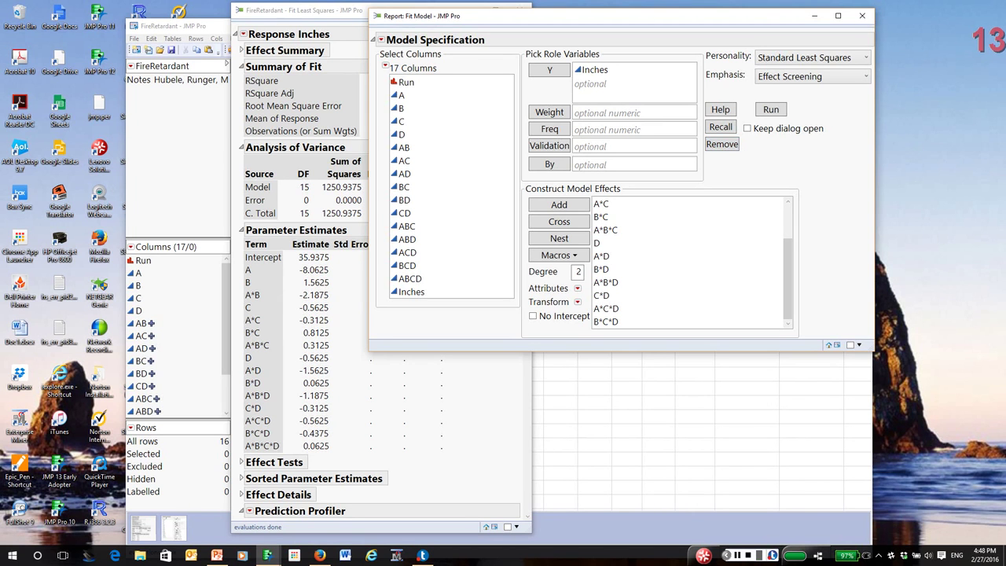
{"action": "key", "text": "Return"}
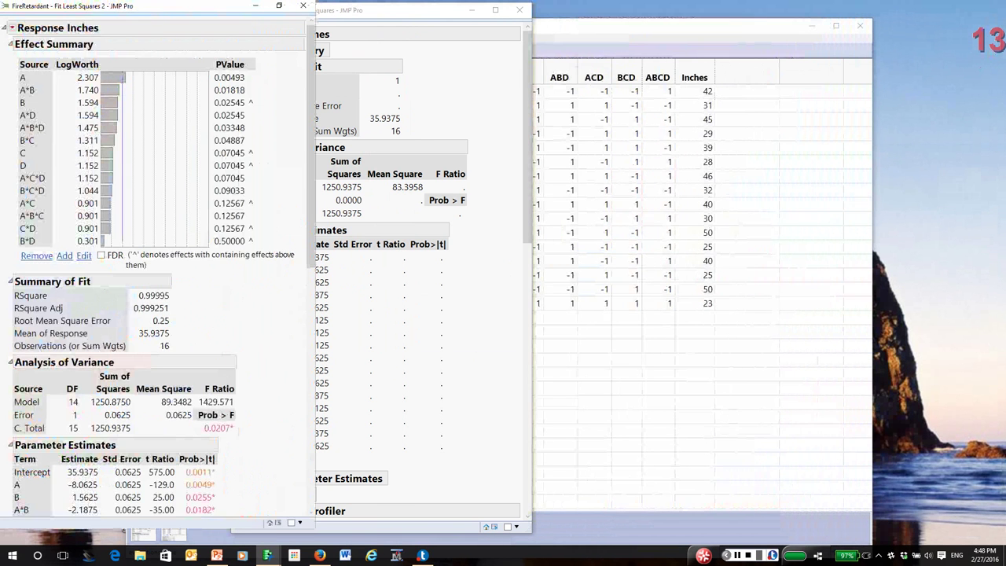
Move the Fit Least Squares 2 report to the right of the original report.
{"action": "left_click_drag", "start_coordinate": [222, 8], "coordinate": [766, 17]}
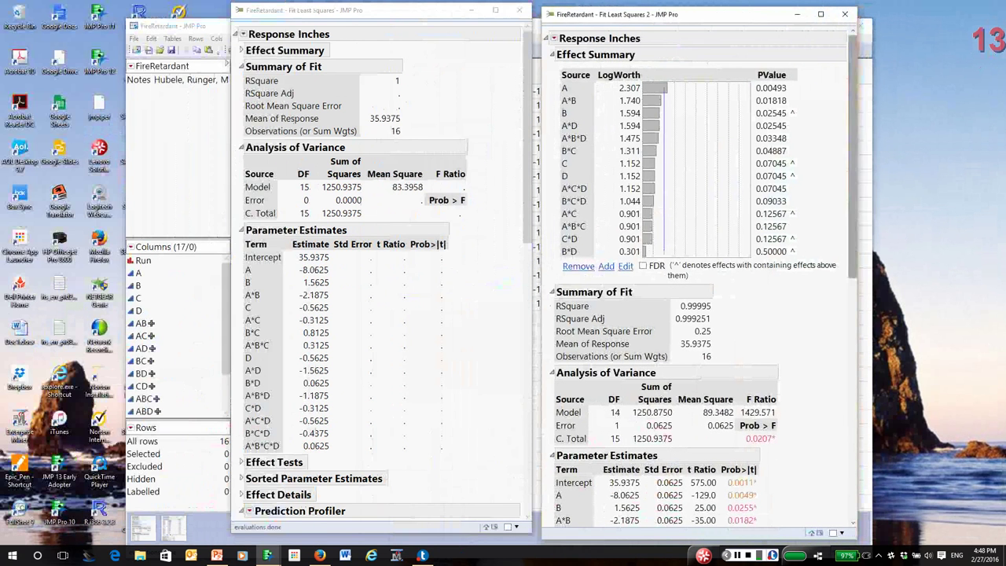
{"action": "scroll", "coordinate": [699, 283], "scroll_direction": "down", "scroll_amount": 5}
{"action": "scroll", "coordinate": [700, 314], "scroll_direction": "up", "scroll_amount": 2}
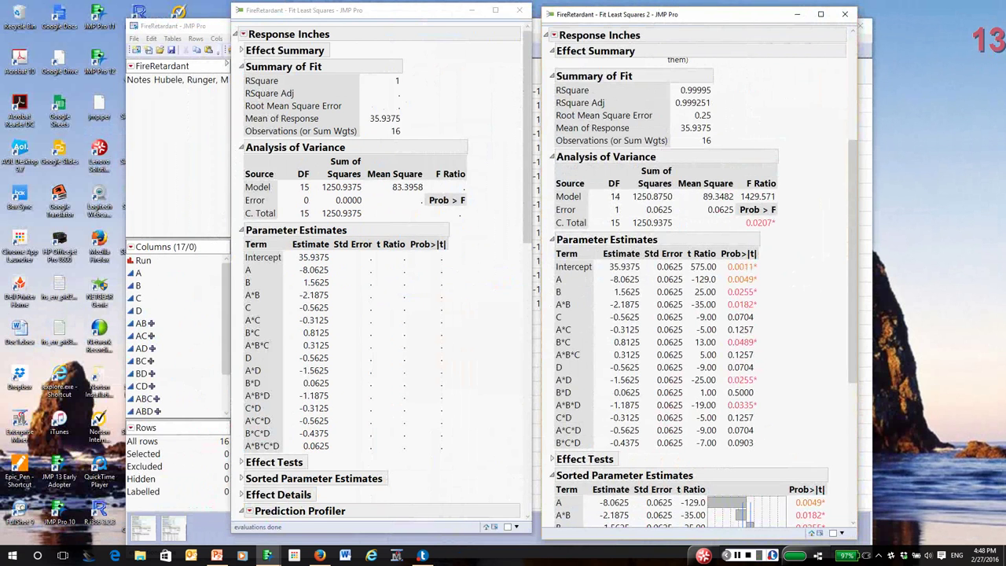
Circle the ANOVA Error and C. Total rows, undo, then circle the B*C and A*B*C estimates.
{"action": "mouse_move", "coordinate": [625, 201]}
{"action": "left_mouse_down"}
{"action": "mouse_move", "coordinate": [559, 220]}
{"action": "mouse_move", "coordinate": [562, 233]}
{"action": "mouse_move", "coordinate": [673, 212]}
{"action": "mouse_move", "coordinate": [679, 201]}
{"action": "mouse_move", "coordinate": [615, 200]}
{"action": "left_mouse_up"}
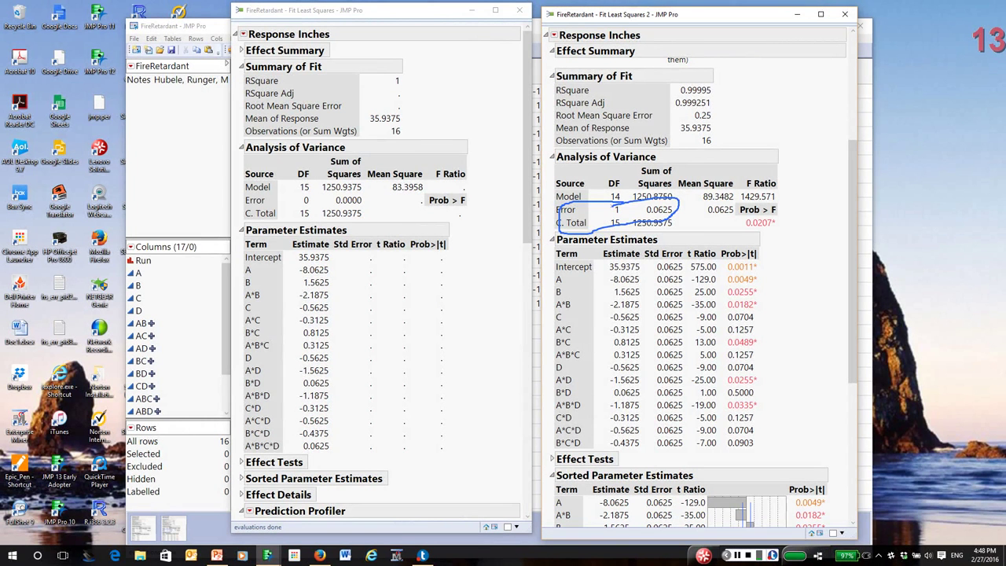
{"action": "key", "text": "ctrl+z"}
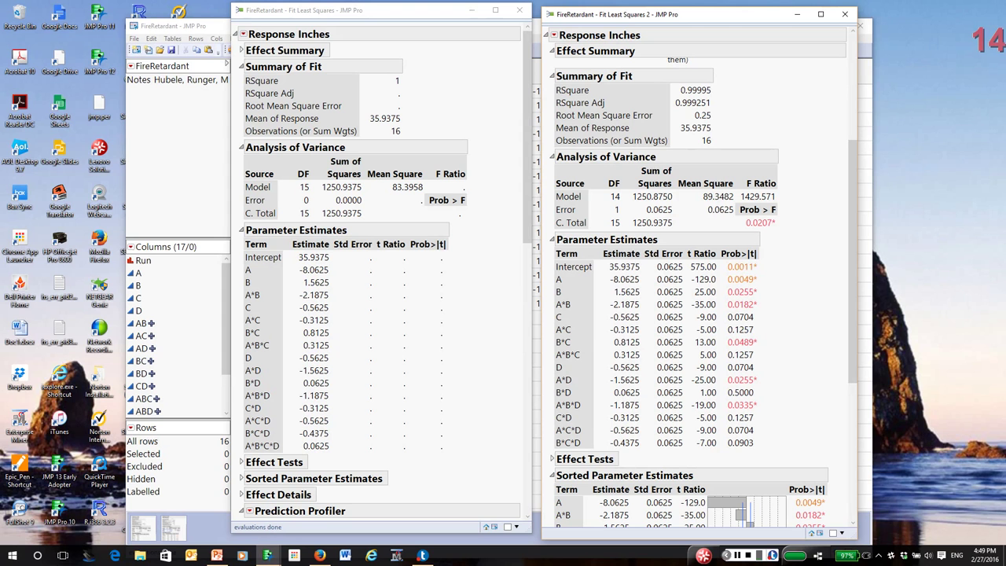
{"action": "mouse_move", "coordinate": [765, 350]}
{"action": "left_mouse_down"}
{"action": "mouse_move", "coordinate": [559, 343]}
{"action": "mouse_move", "coordinate": [559, 356]}
{"action": "mouse_move", "coordinate": [719, 373]}
{"action": "mouse_move", "coordinate": [771, 351]}
{"action": "left_mouse_up"}
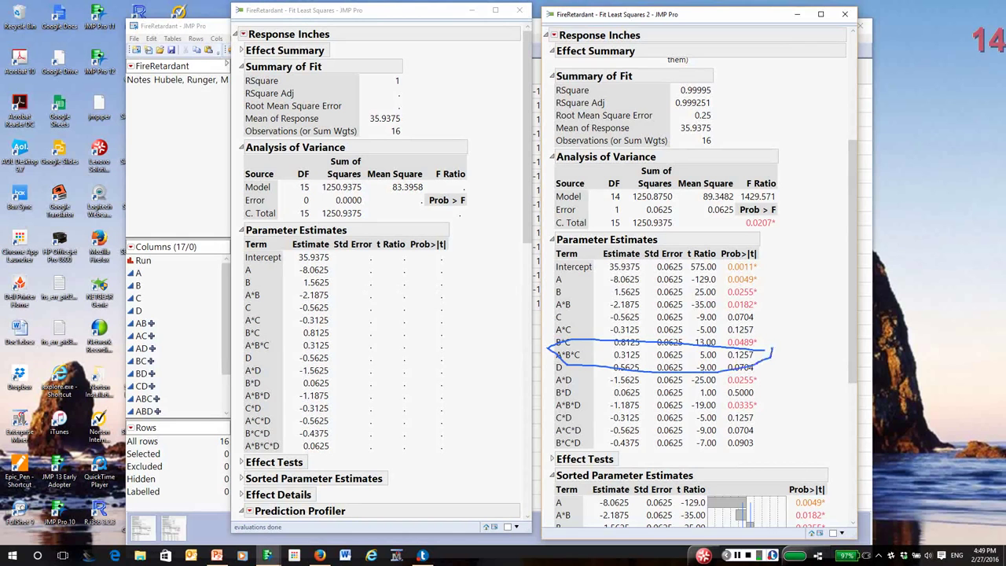
Clear the ink, close the reduced report, and reopen the original fit's Model Dialog.
{"action": "key", "text": "ctrl+z"}
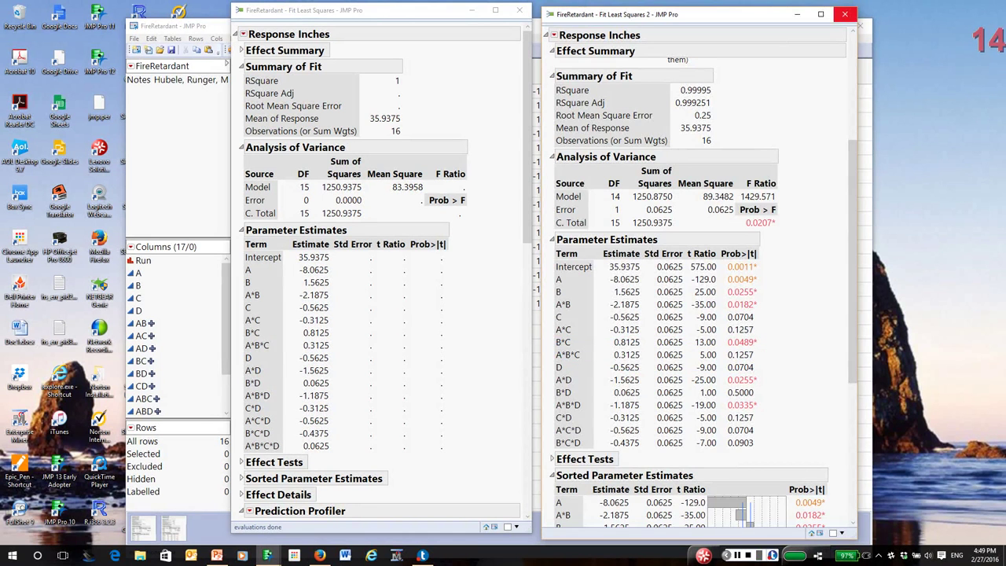
{"action": "left_click", "coordinate": [844, 15]}
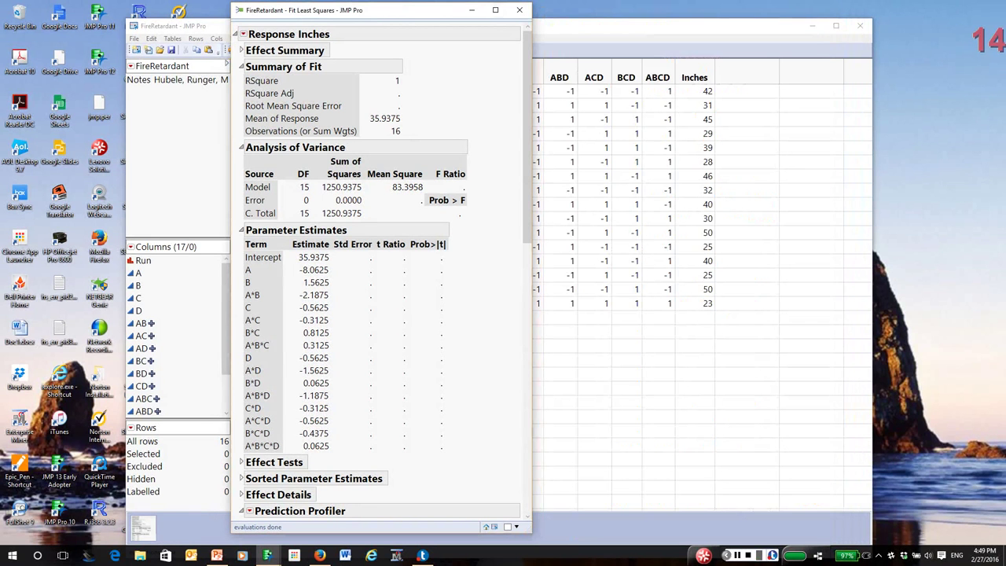
{"action": "left_click", "coordinate": [243, 34]}
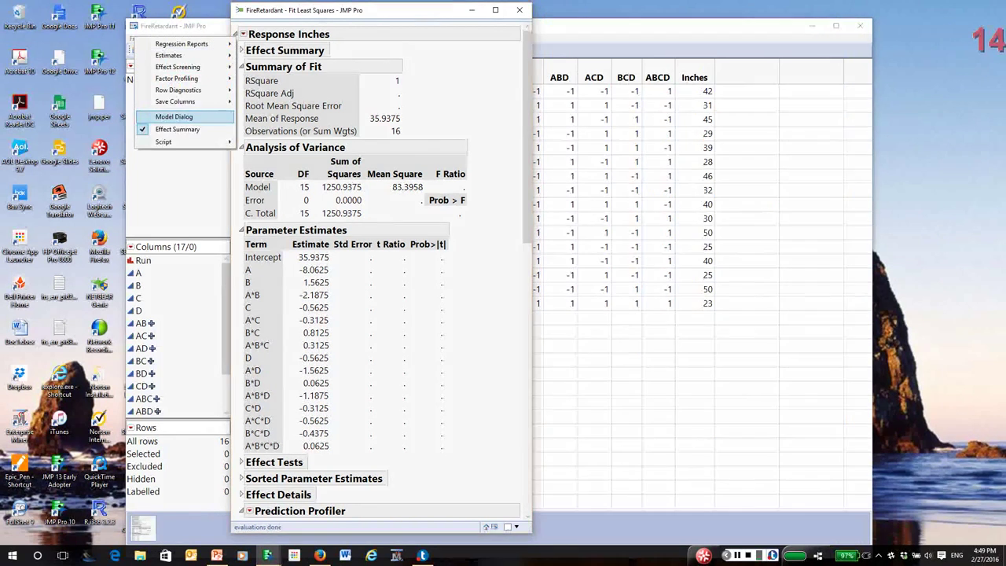
{"action": "left_click", "coordinate": [173, 117]}
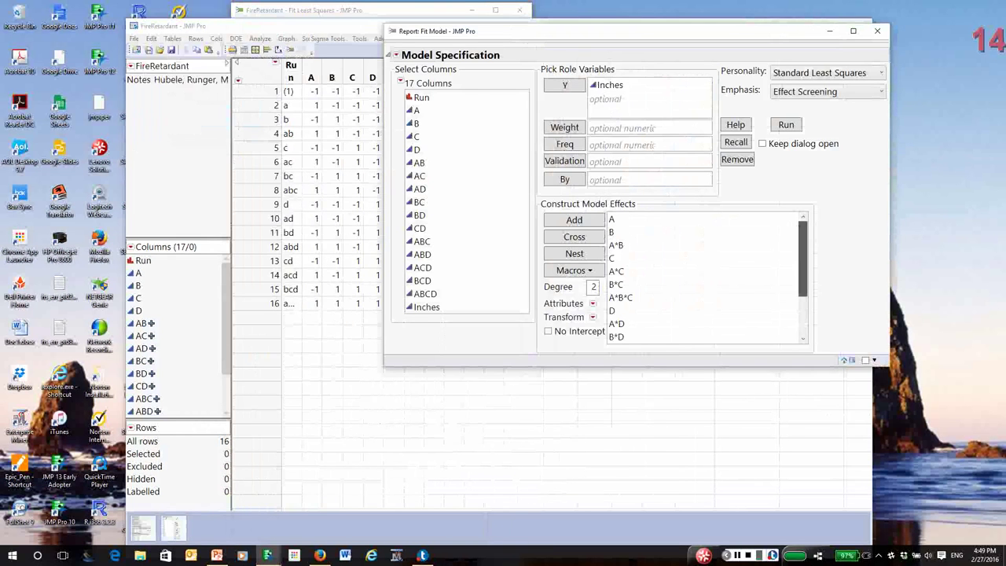
Delete the A*B*C*D and A*B*C effects and run the reduced model.
{"action": "scroll", "coordinate": [802, 259], "scroll_direction": "down", "scroll_amount": 2}
{"action": "left_click", "coordinate": [625, 336]}
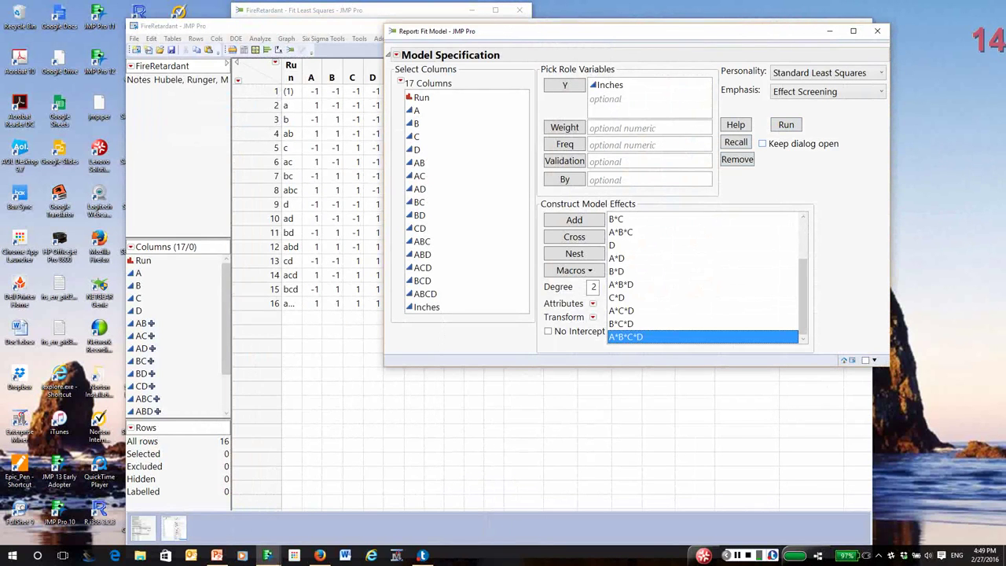
{"action": "key", "text": "Delete"}
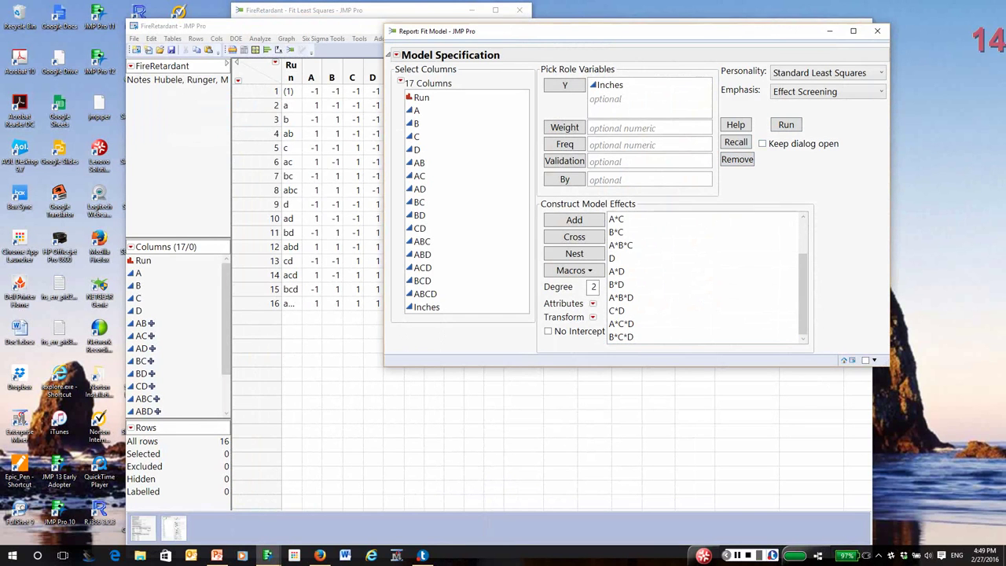
{"action": "left_click", "coordinate": [621, 244]}
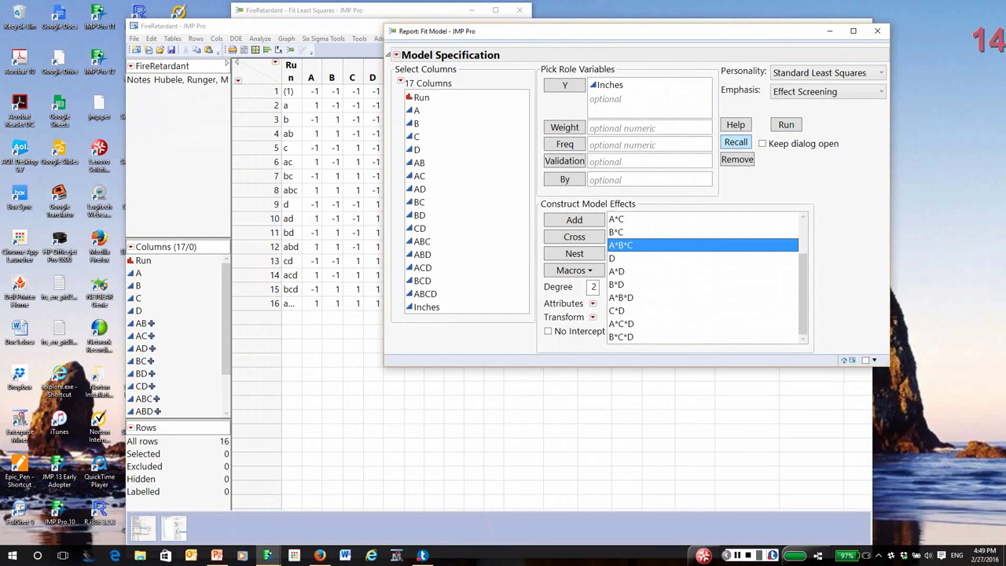
{"action": "key", "text": "Delete"}
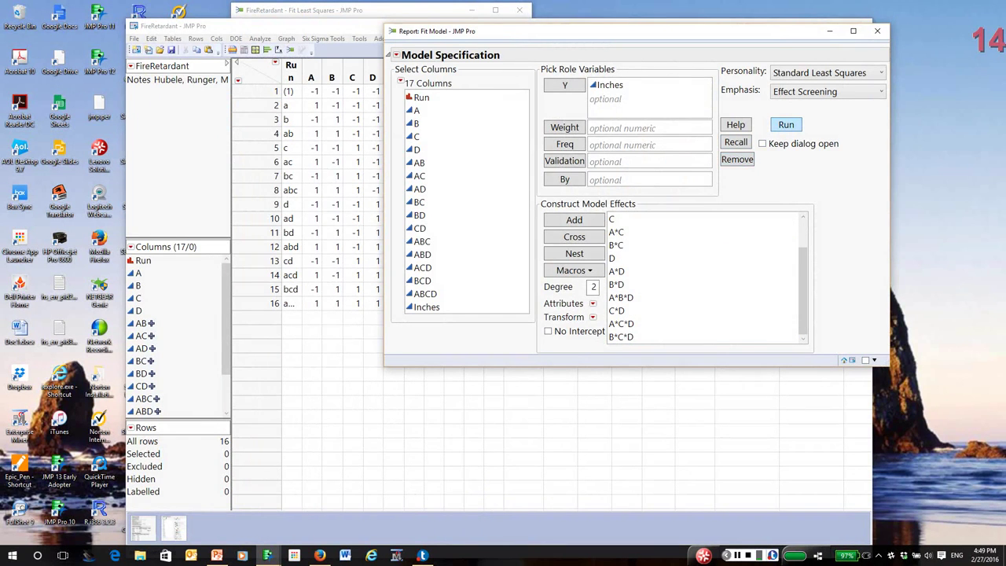
{"action": "key", "text": "Return"}
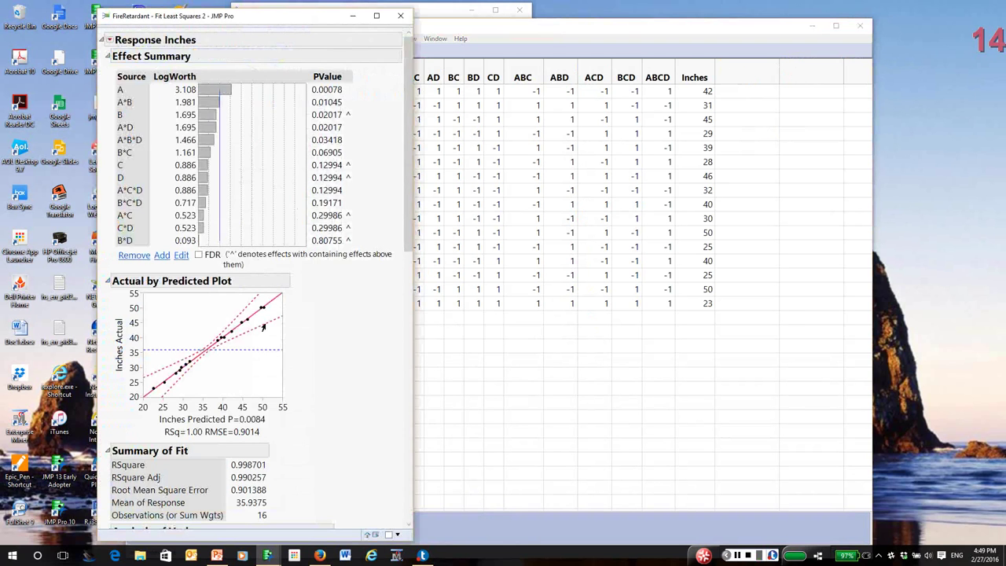
{"action": "scroll", "coordinate": [255, 283], "scroll_direction": "down", "scroll_amount": 10}
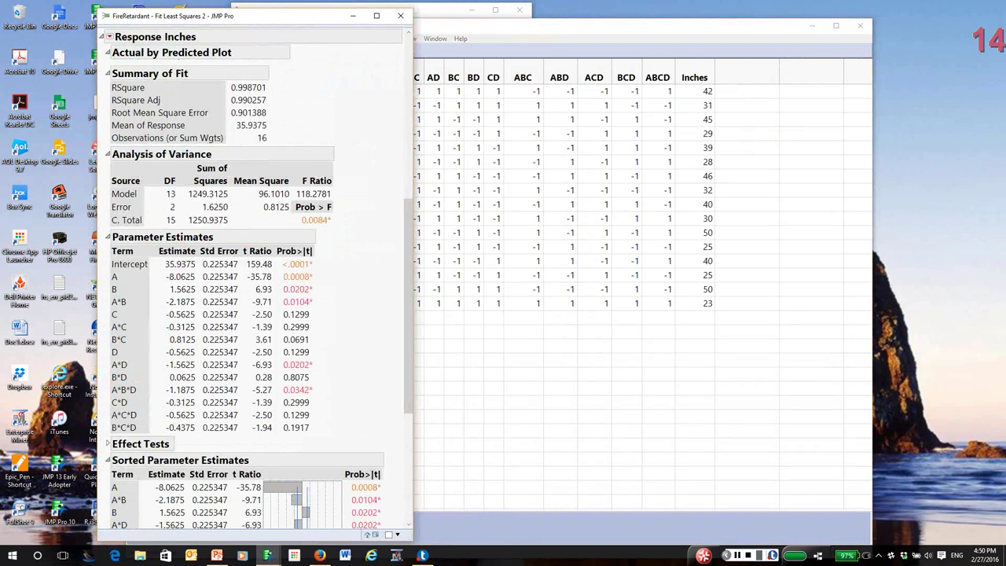
{"action": "mouse_move", "coordinate": [118, 192]}
{"action": "left_mouse_down"}
{"action": "mouse_move", "coordinate": [191, 220]}
{"action": "mouse_move", "coordinate": [242, 209]}
{"action": "mouse_move", "coordinate": [110, 189]}
{"action": "left_mouse_up"}
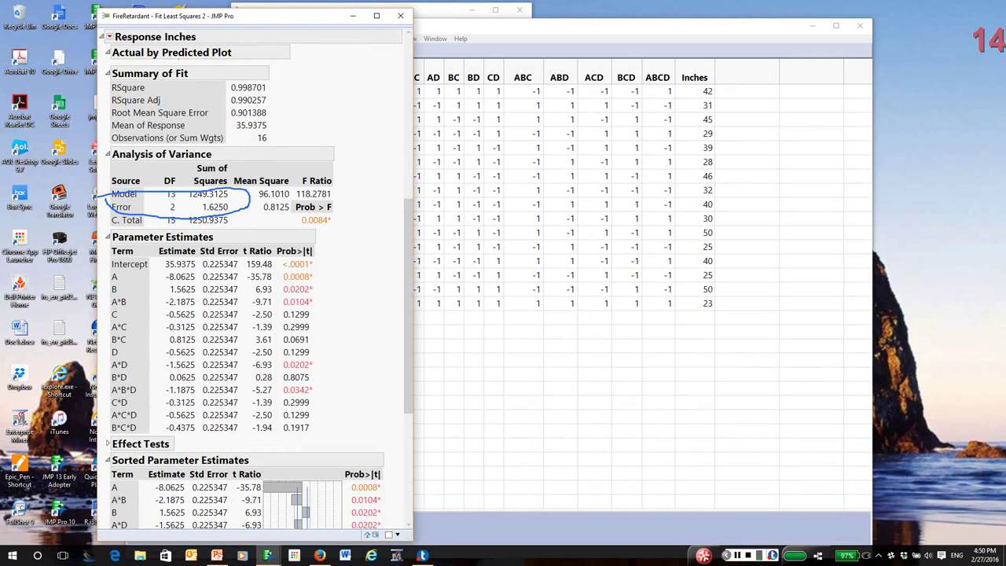
{"action": "key", "text": "ctrl+z"}
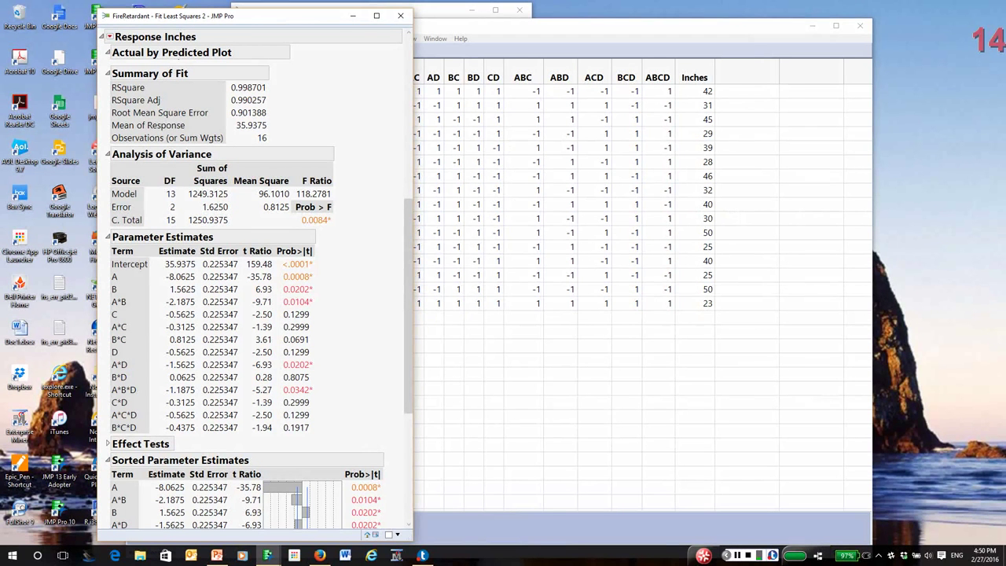
{"action": "mouse_move", "coordinate": [329, 417]}
{"action": "left_mouse_down"}
{"action": "mouse_move", "coordinate": [102, 403]}
{"action": "mouse_move", "coordinate": [330, 463]}
{"action": "mouse_move", "coordinate": [348, 457]}
{"action": "mouse_move", "coordinate": [279, 410]}
{"action": "left_mouse_up"}
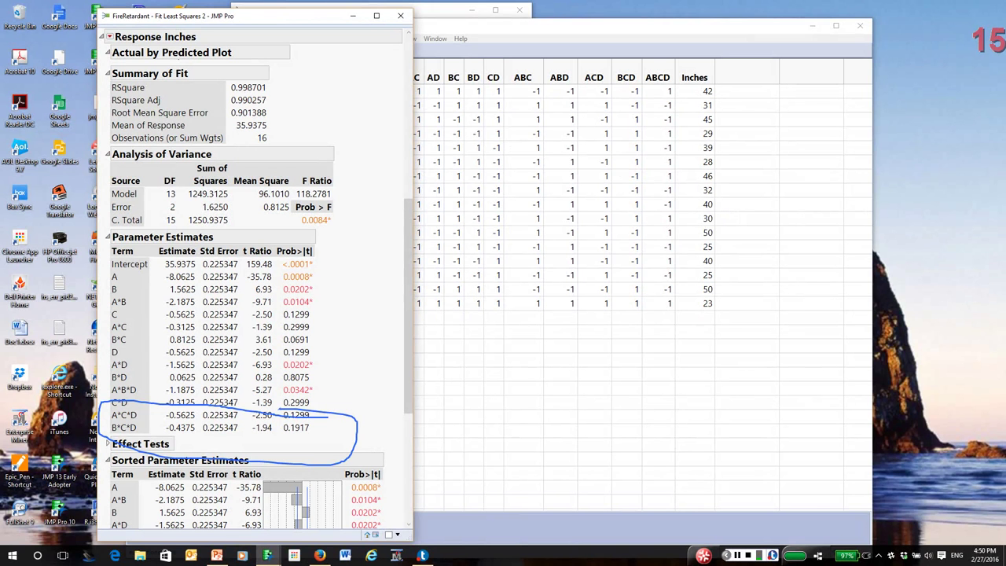
{"action": "key", "text": "ctrl+shift+c"}
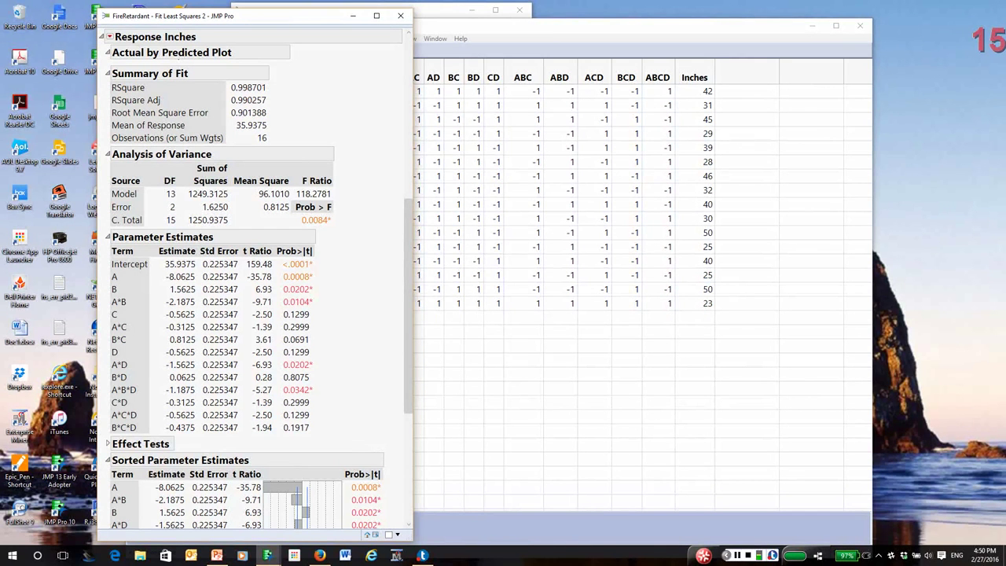
{"action": "mouse_move", "coordinate": [334, 268]}
{"action": "left_mouse_down"}
{"action": "mouse_move", "coordinate": [268, 455]}
{"action": "mouse_move", "coordinate": [308, 469]}
{"action": "mouse_move", "coordinate": [312, 272]}
{"action": "mouse_move", "coordinate": [314, 225]}
{"action": "left_mouse_up"}
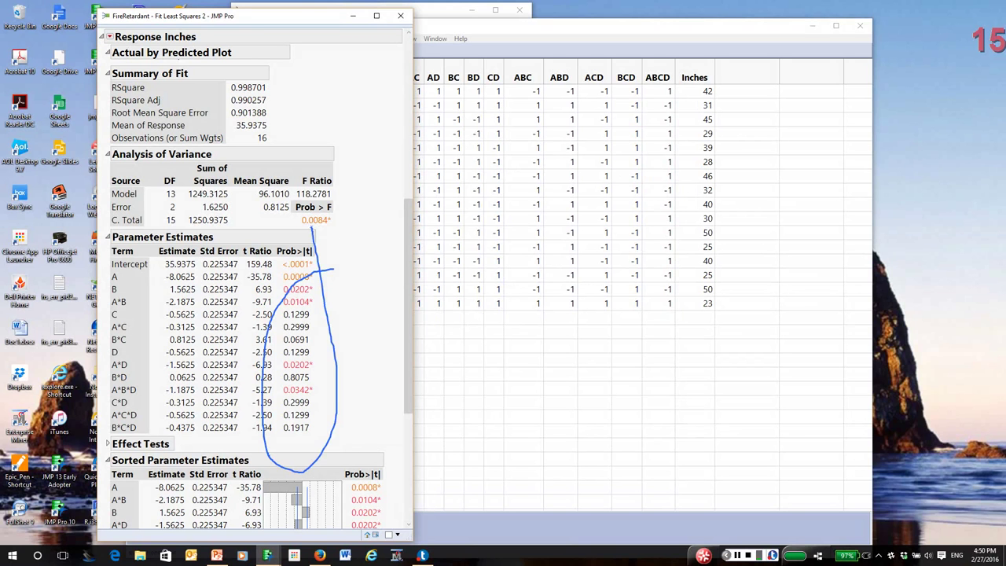
{"action": "key", "text": "ctrl+shift+z"}
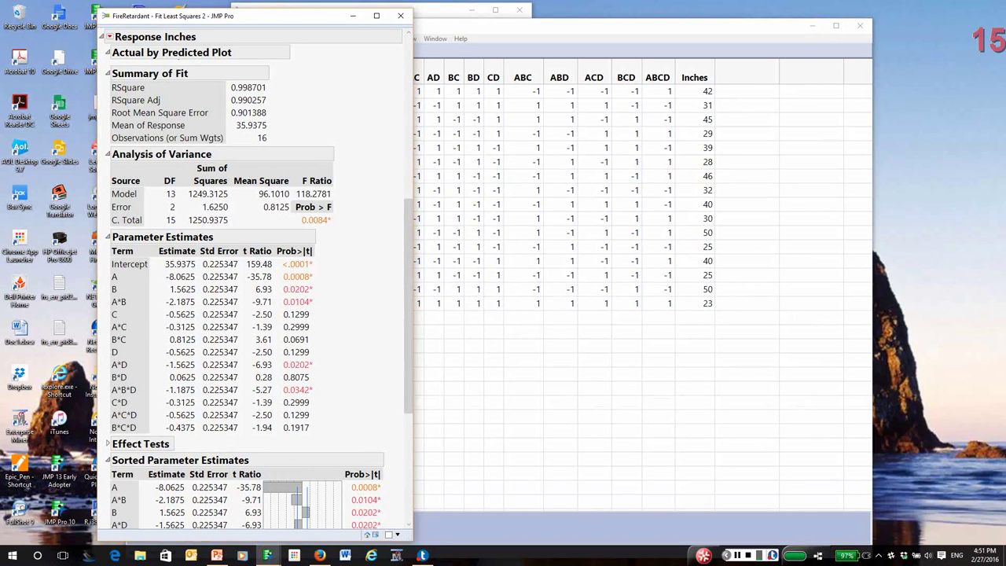
Remove the B*C*D term from the model specification and rerun the fit.
{"action": "left_click", "coordinate": [109, 36]}
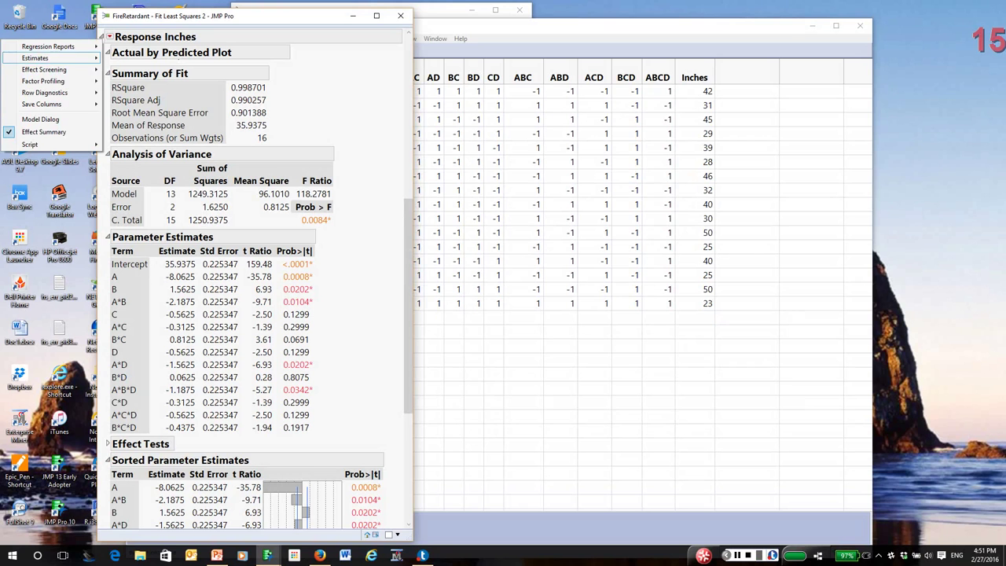
{"action": "key", "text": "Escape"}
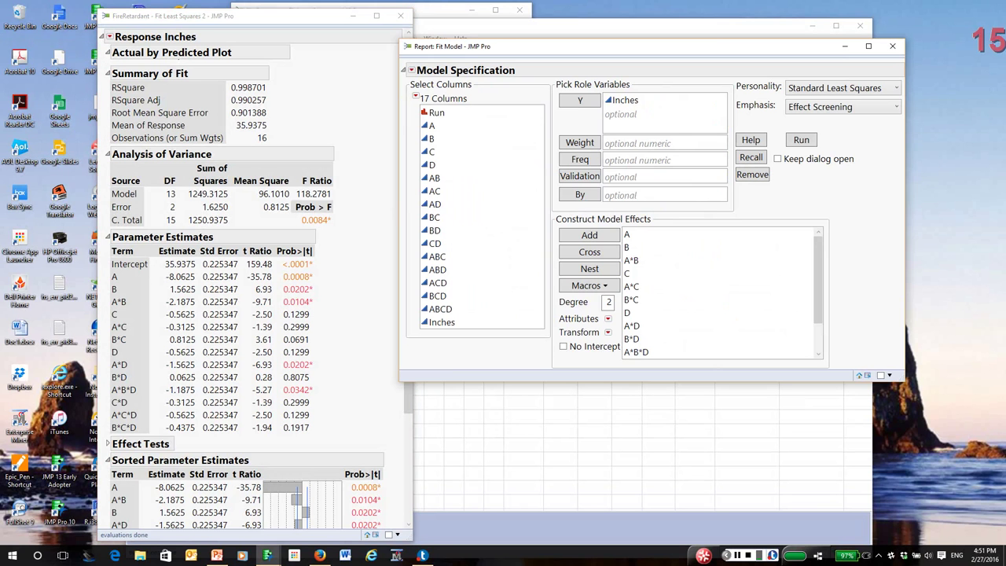
{"action": "scroll", "coordinate": [723, 292], "scroll_direction": "down", "scroll_amount": 2}
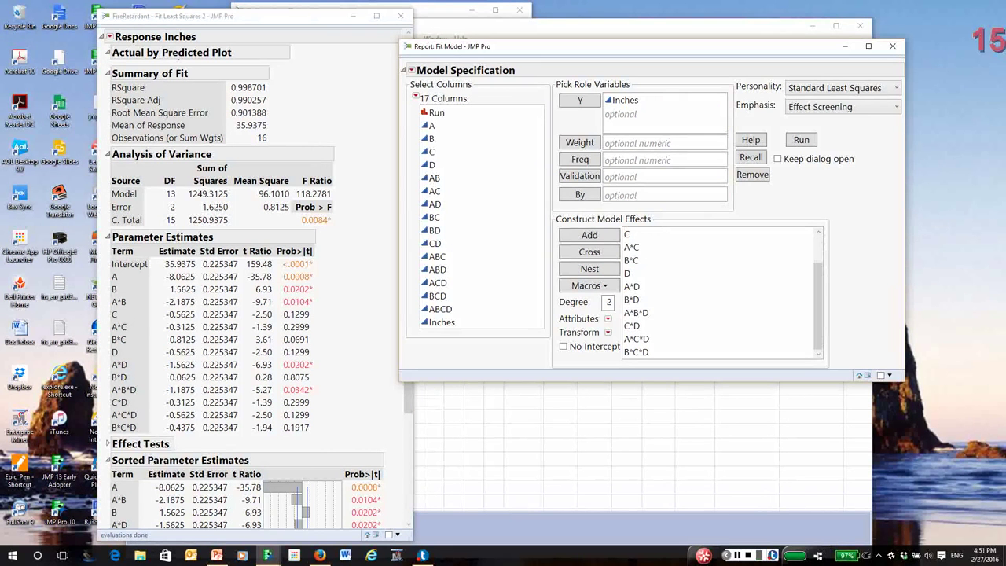
{"action": "left_click", "coordinate": [636, 351]}
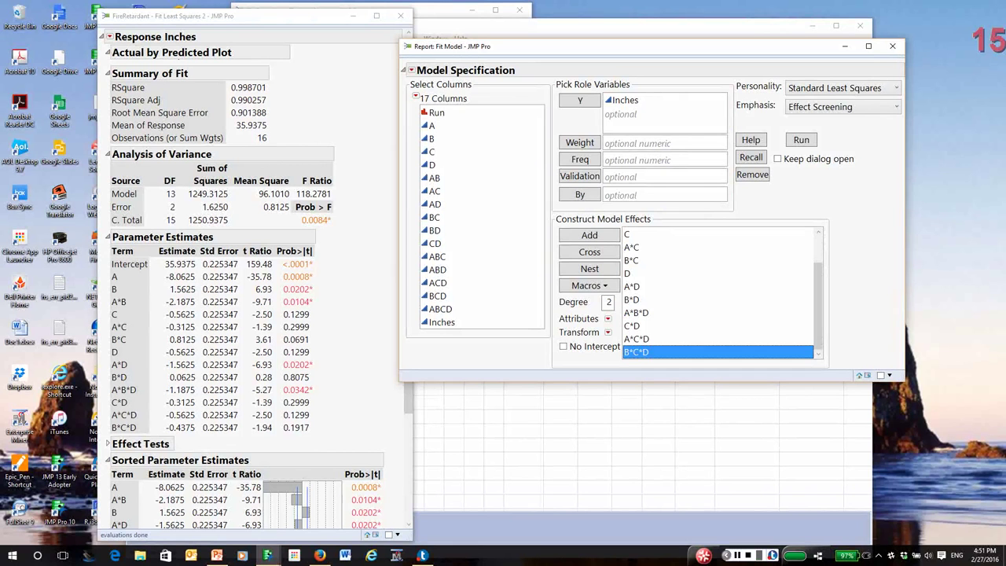
{"action": "left_click", "coordinate": [752, 174]}
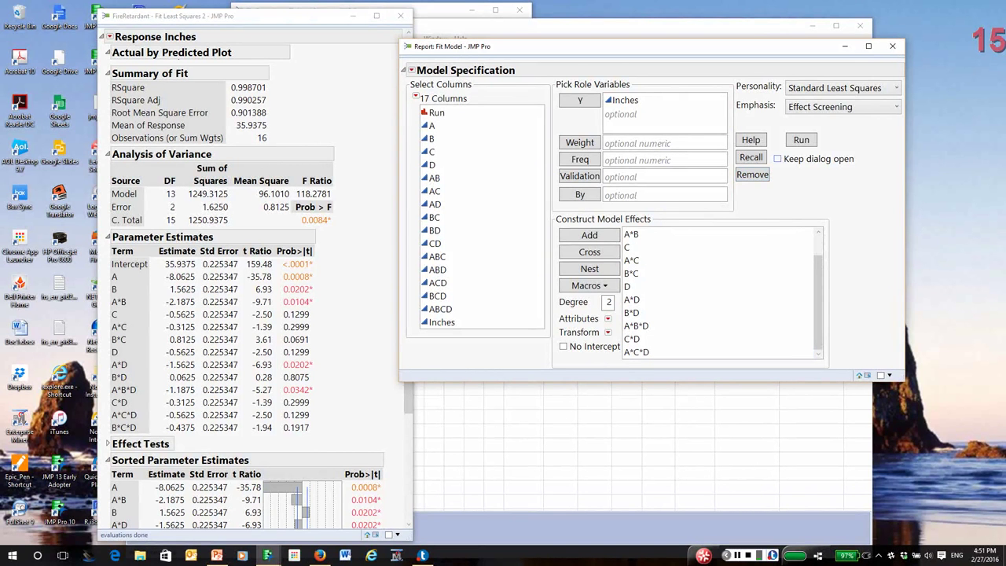
{"action": "key", "text": "Return"}
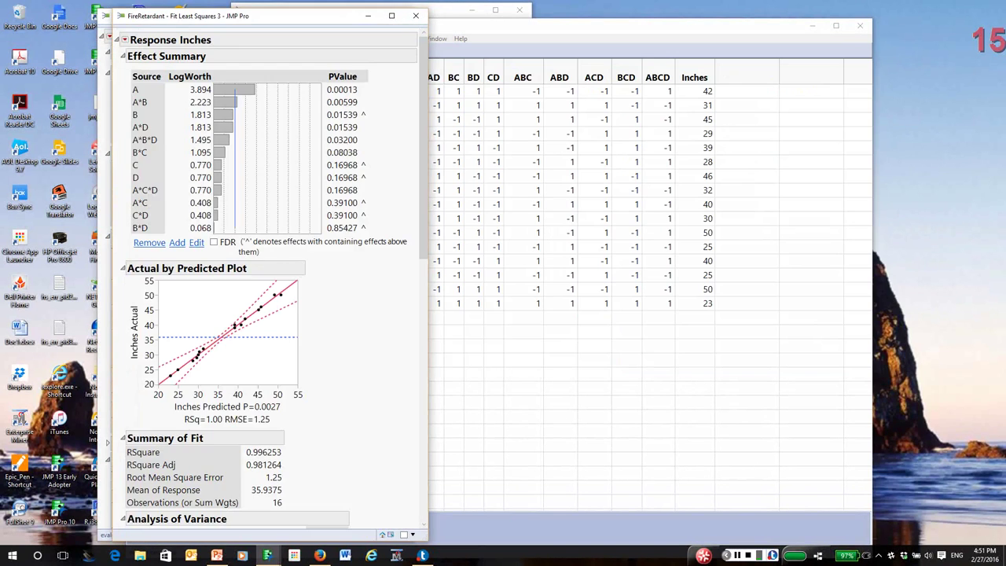
Circle the Error row in the new report's ANOVA table, then clear the ink.
{"action": "scroll", "coordinate": [267, 314], "scroll_direction": "down", "scroll_amount": 5}
{"action": "scroll", "coordinate": [267, 314], "scroll_direction": "down", "scroll_amount": 3}
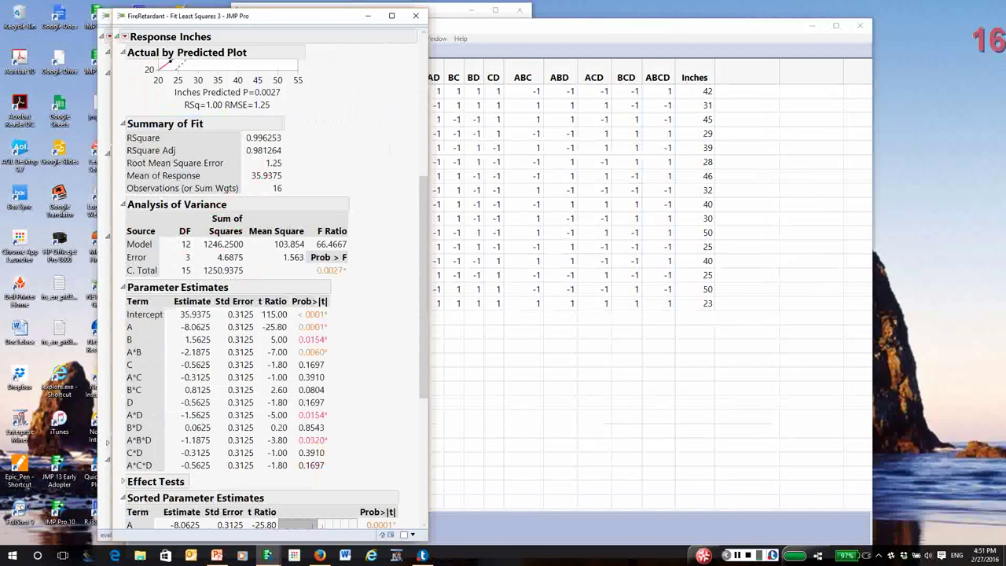
{"action": "mouse_move", "coordinate": [133, 248]}
{"action": "left_mouse_down"}
{"action": "mouse_move", "coordinate": [206, 253]}
{"action": "mouse_move", "coordinate": [130, 248]}
{"action": "left_mouse_up"}
{"action": "key", "text": "ctrl+shift+c"}
Close both refit reports and open a new Fit Model specification.
{"action": "left_click", "coordinate": [416, 15]}
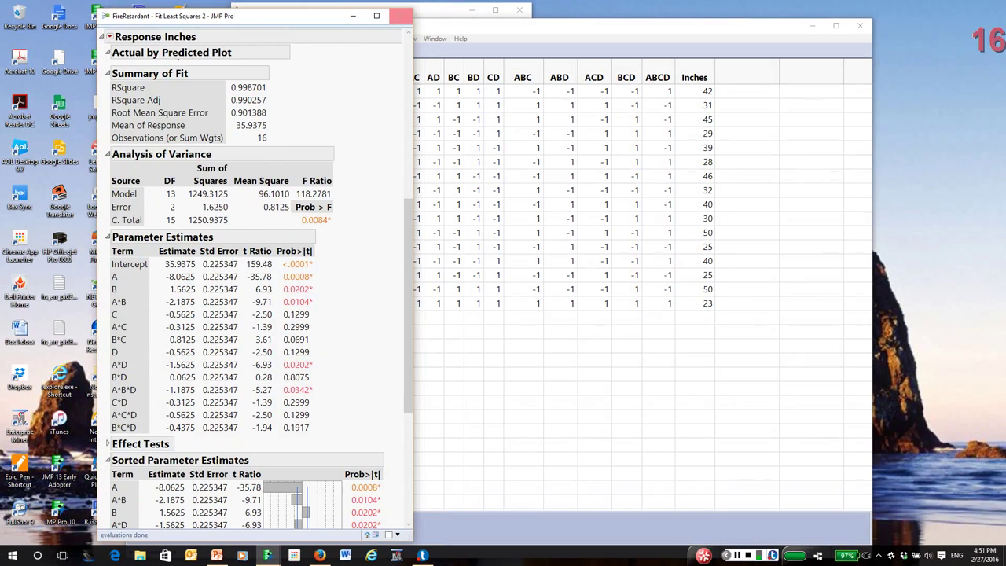
{"action": "left_click", "coordinate": [416, 15]}
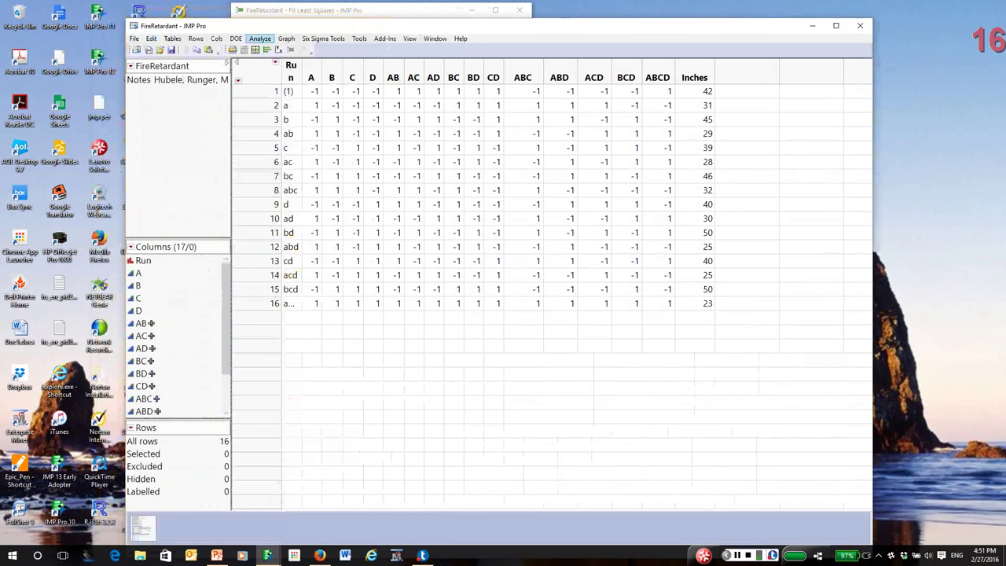
{"action": "left_click", "coordinate": [260, 38]}
{"action": "left_click", "coordinate": [197, 108]}
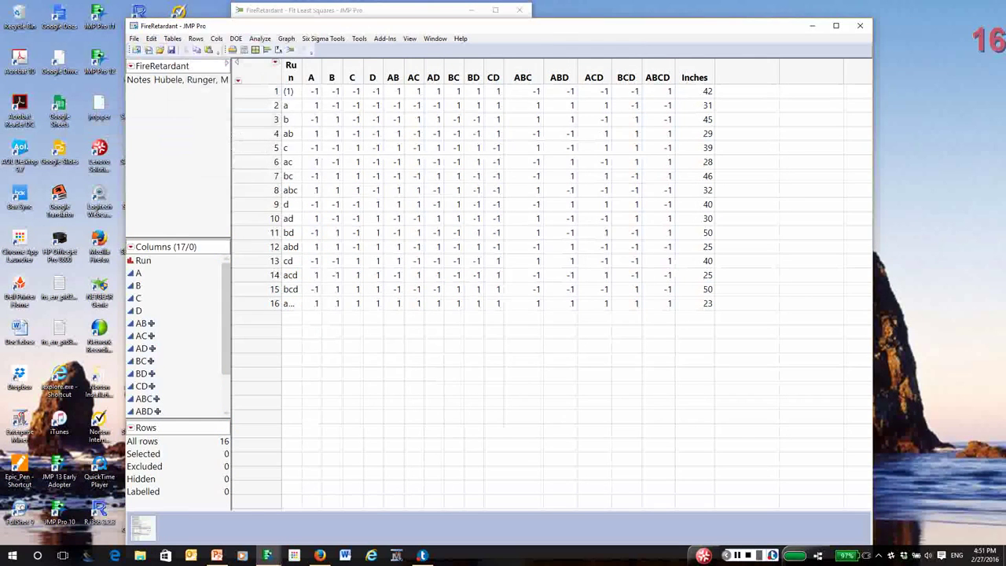
Select A, B and D, add their Full Factorial effects, and drag the dialog down.
{"action": "left_click_drag", "start_coordinate": [188, 119], "coordinate": [188, 131]}
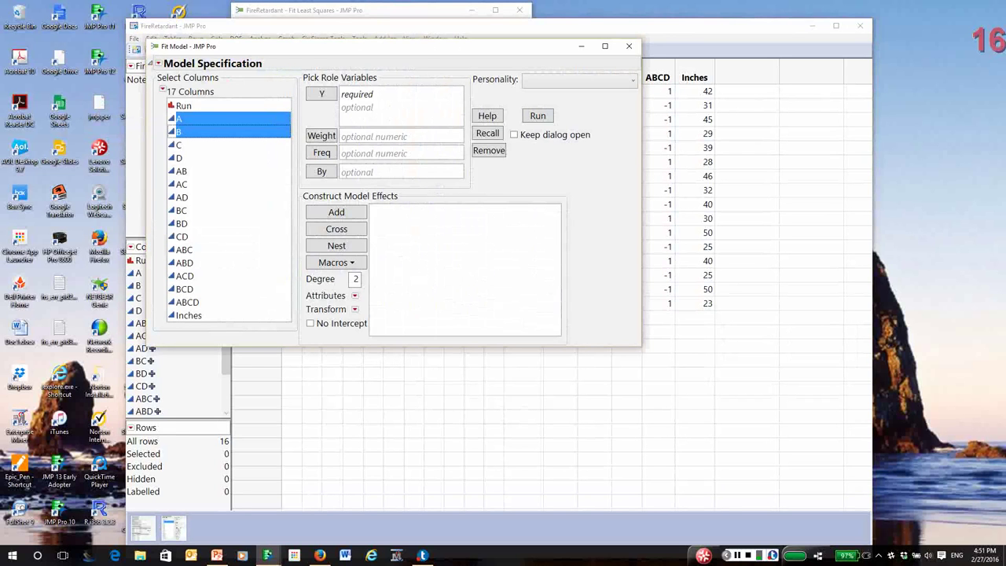
{"action": "left_click", "coordinate": [188, 158], "text": "ctrl"}
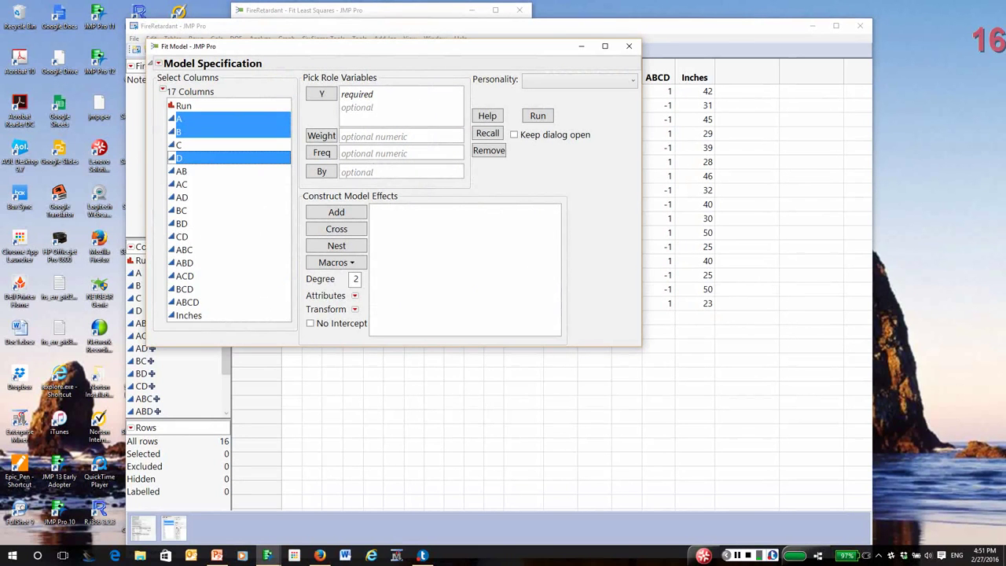
{"action": "left_click", "coordinate": [337, 262]}
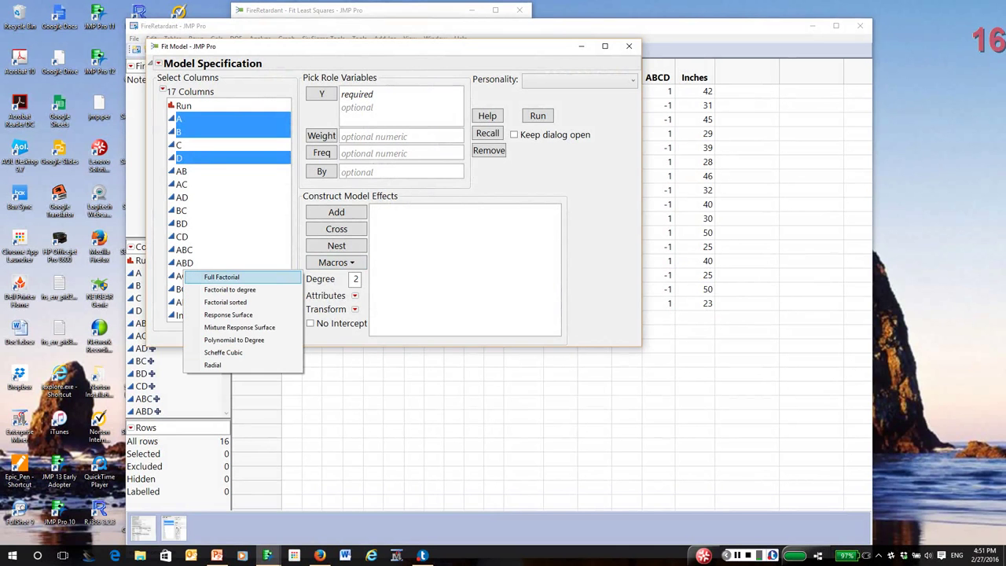
{"action": "left_click", "coordinate": [221, 277]}
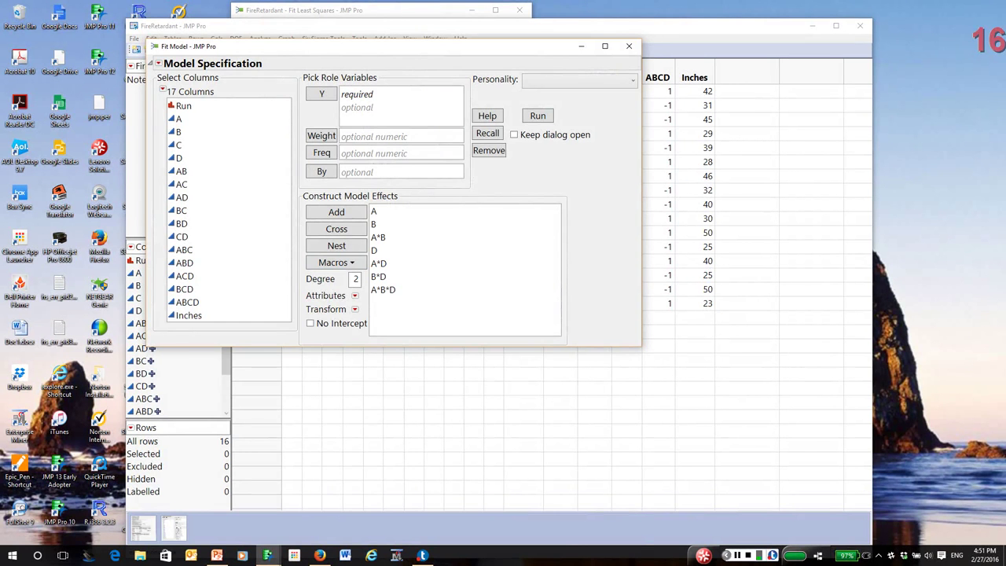
{"action": "left_click_drag", "start_coordinate": [353, 45], "coordinate": [353, 364]}
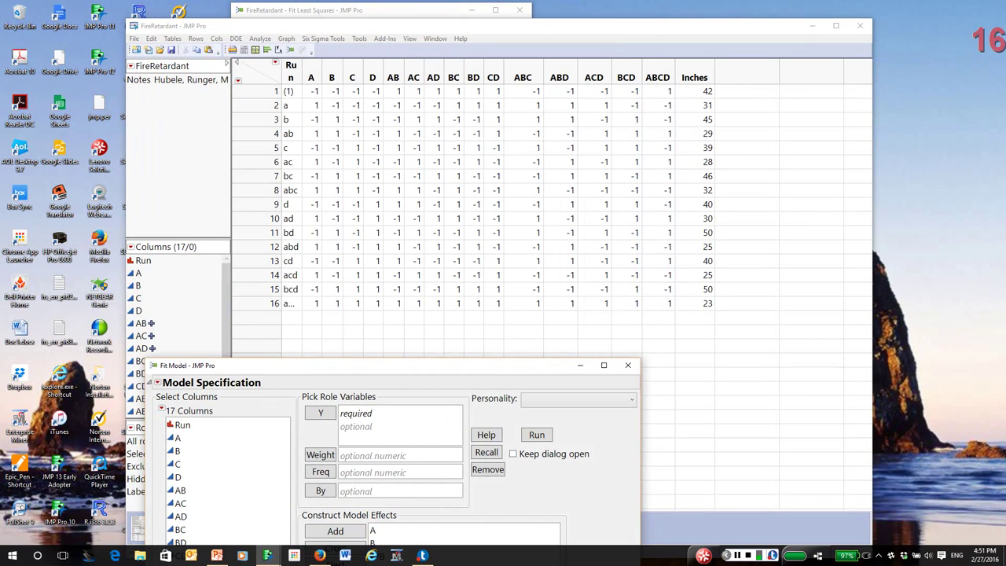
Close the original saturated-model Fit Least Squares report and open the window list to find Fit Model.
{"action": "left_click", "coordinate": [352, 77]}
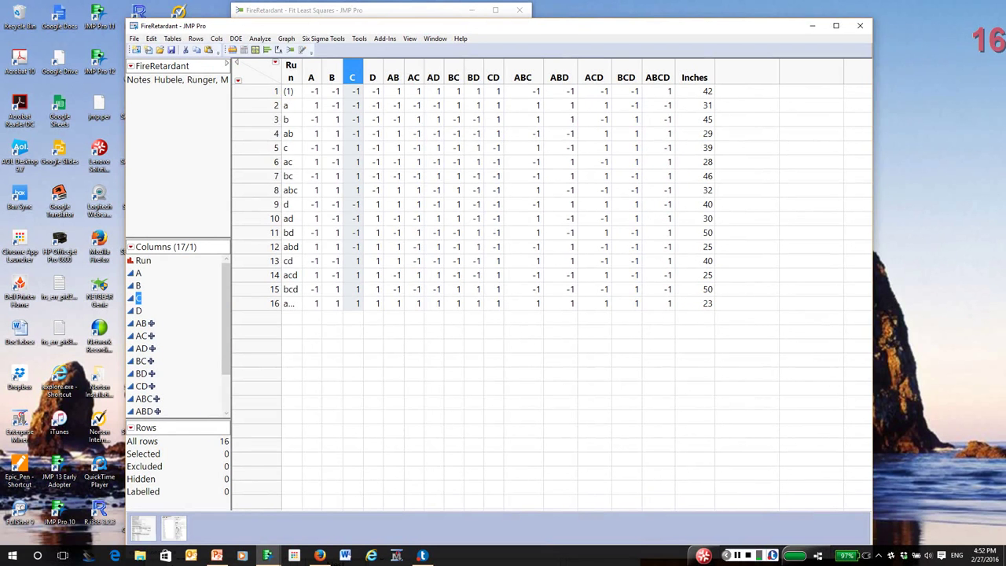
{"action": "key", "text": "alt+Tab"}
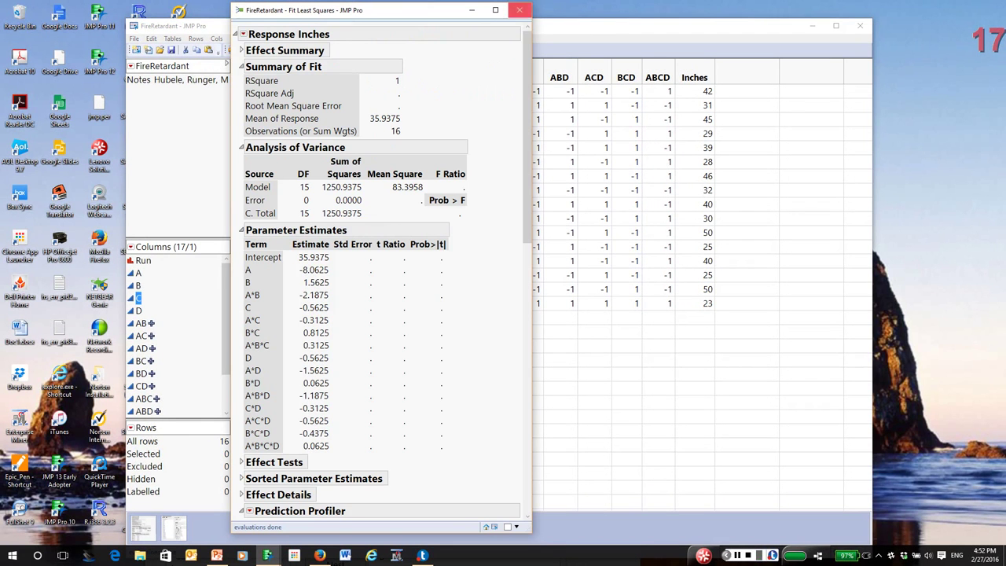
{"action": "key", "text": "alt+Tab"}
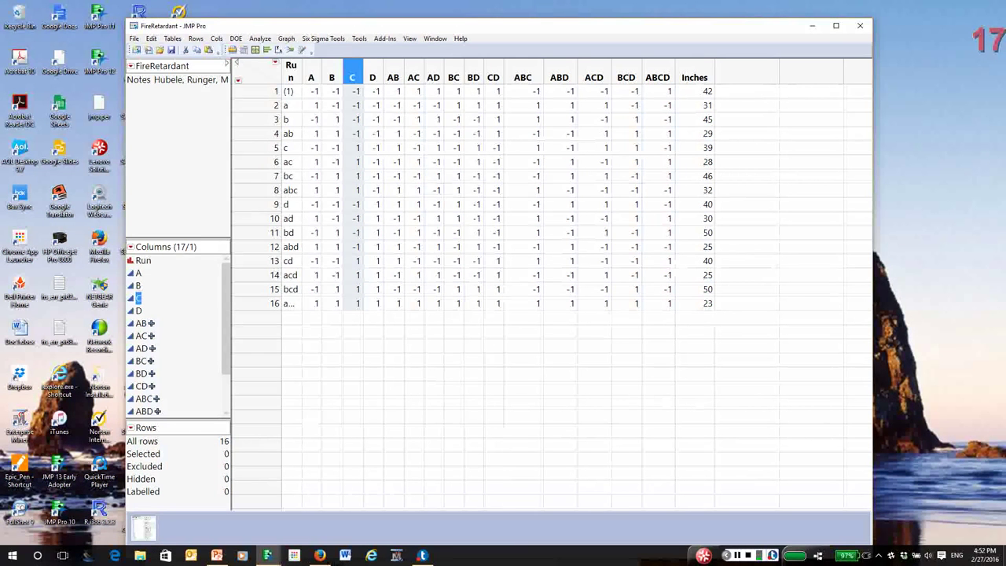
{"action": "left_click", "coordinate": [434, 39]}
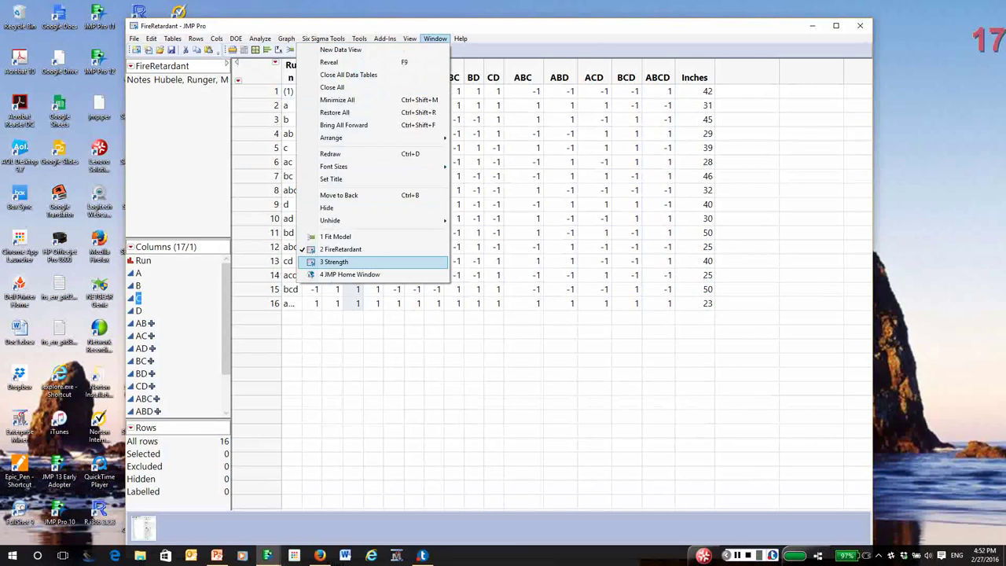
Cast Inches as the response and run the A, B, D full factorial model.
{"action": "left_click", "coordinate": [336, 237]}
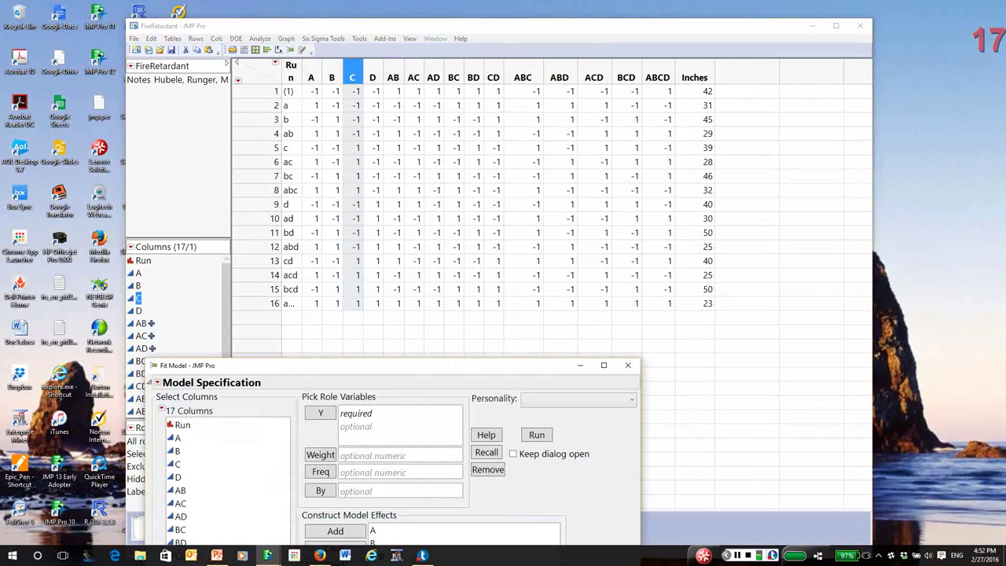
{"action": "left_click_drag", "start_coordinate": [353, 364], "coordinate": [463, 66]}
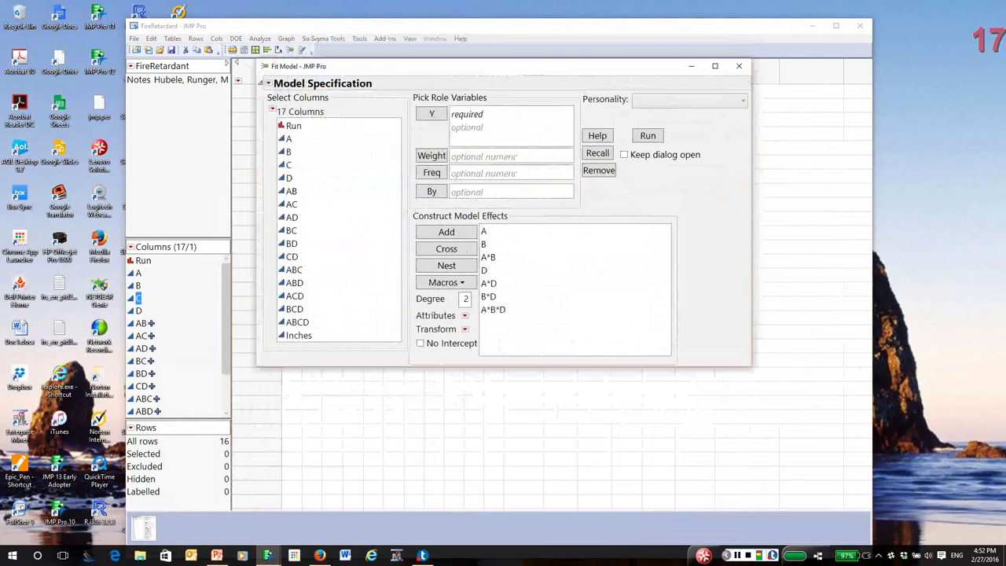
{"action": "left_click", "coordinate": [298, 335]}
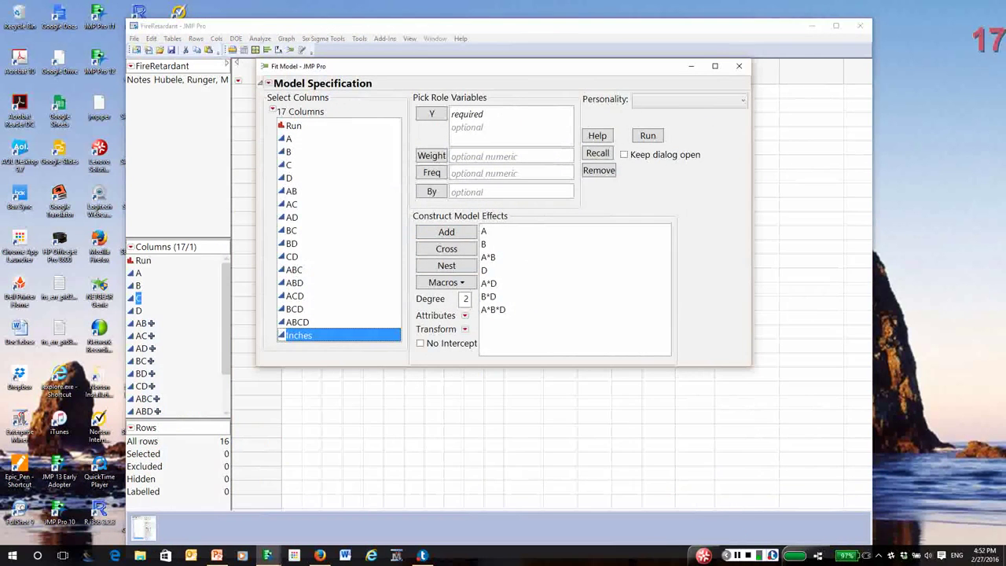
{"action": "left_click", "coordinate": [431, 114]}
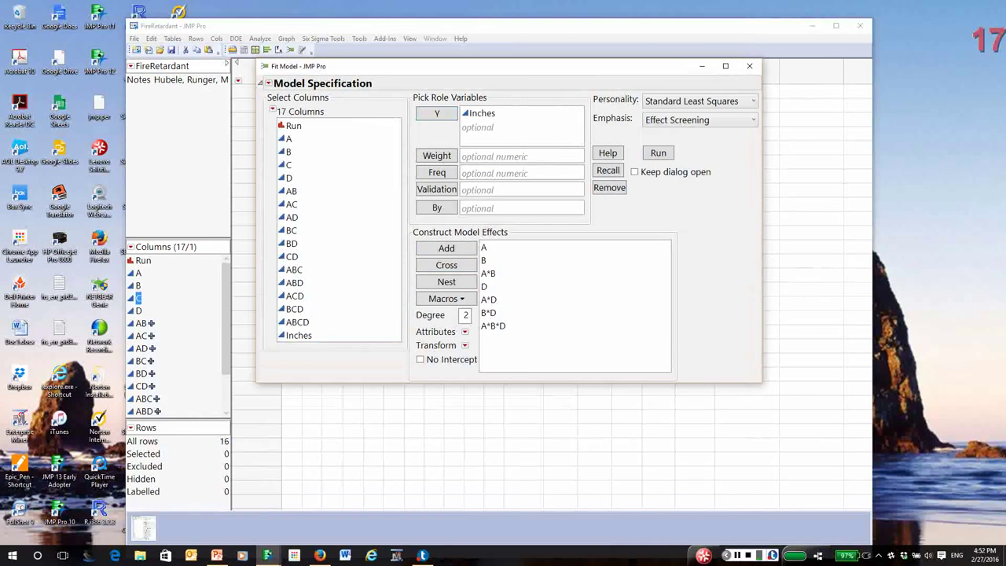
{"action": "left_click", "coordinate": [658, 153]}
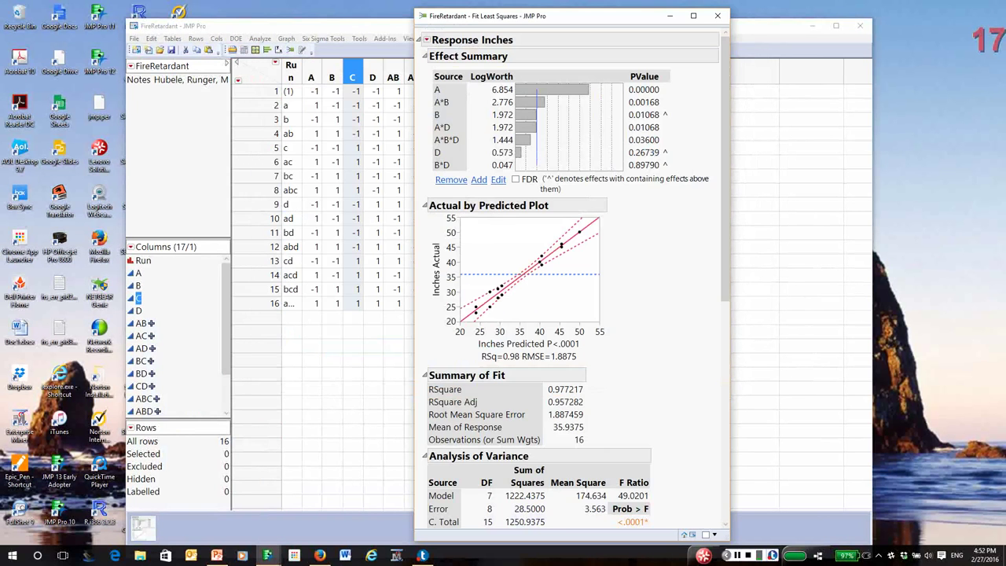
Review the variance table, highlighting the Error row with 8 degrees of freedom.
{"action": "scroll", "coordinate": [569, 283], "scroll_direction": "down", "scroll_amount": 5}
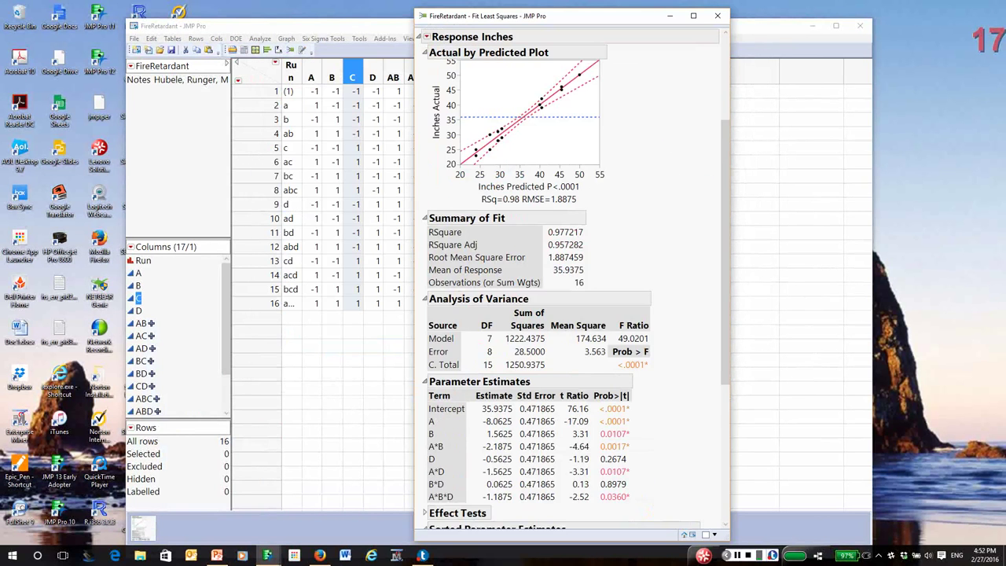
{"action": "scroll", "coordinate": [570, 282], "scroll_direction": "down", "scroll_amount": 2}
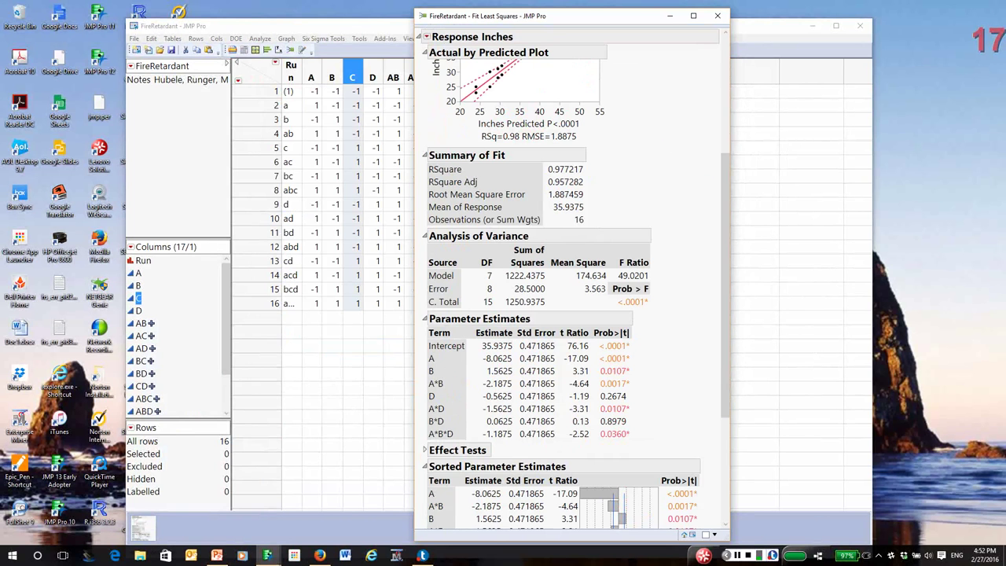
{"action": "mouse_move", "coordinate": [425, 278]}
{"action": "left_mouse_down"}
{"action": "mouse_move", "coordinate": [437, 299]}
{"action": "mouse_move", "coordinate": [675, 290]}
{"action": "mouse_move", "coordinate": [420, 291]}
{"action": "left_mouse_up"}
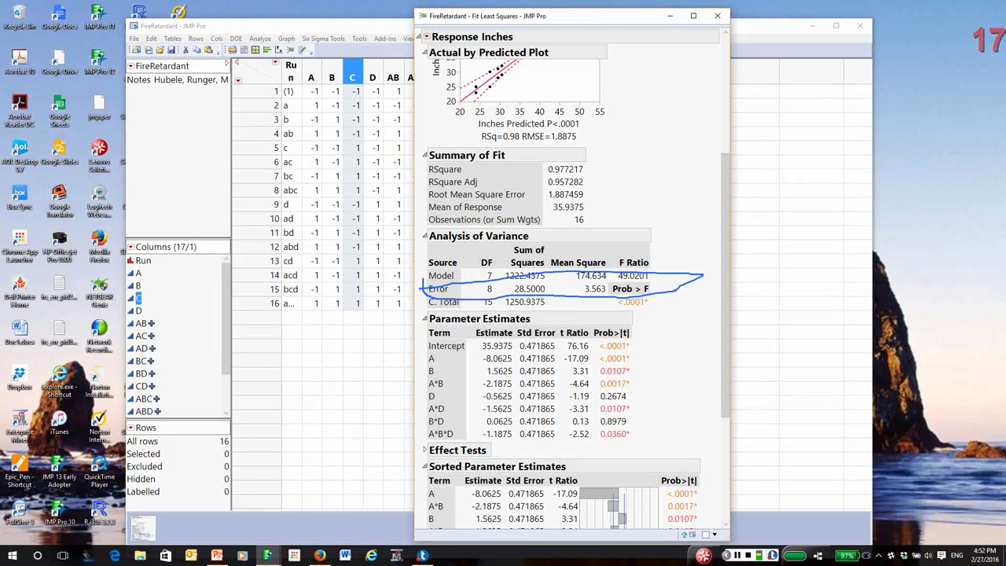
{"action": "key", "text": "Escape"}
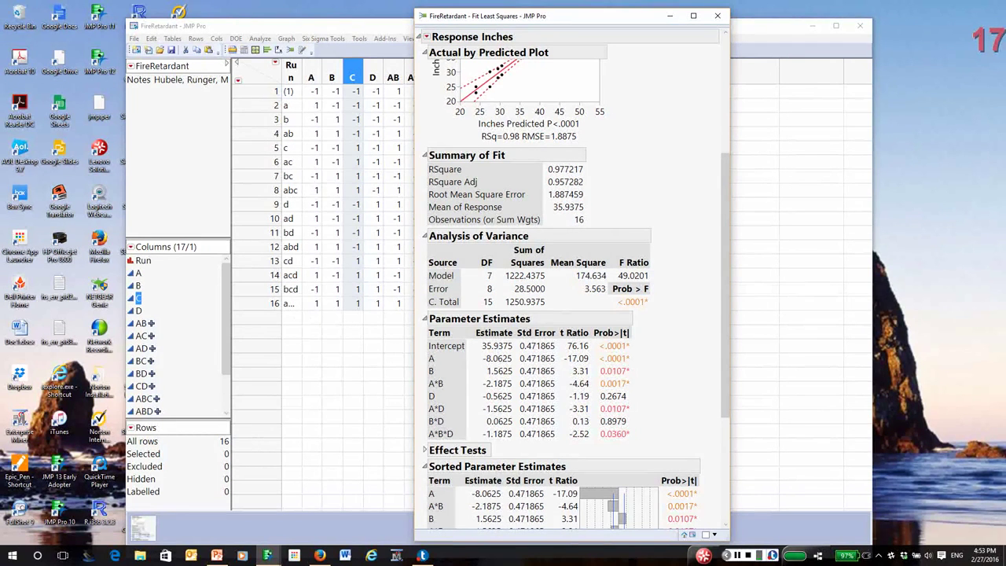
Collapse the Sorted Parameter Estimates section of the A, B, D report.
{"action": "left_click_drag", "start_coordinate": [550, 16], "coordinate": [456, 8]}
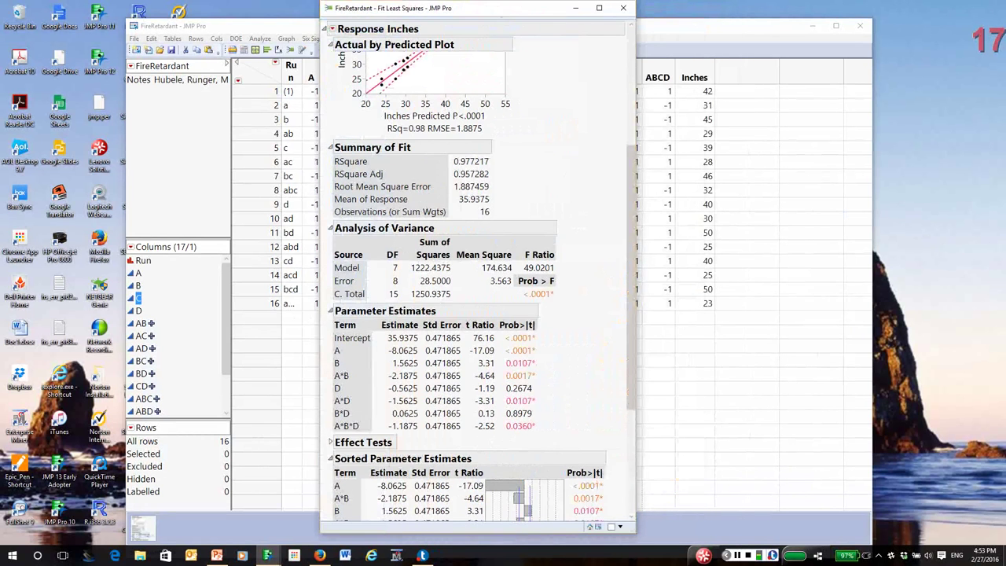
{"action": "scroll", "coordinate": [480, 287], "scroll_direction": "up", "scroll_amount": 4}
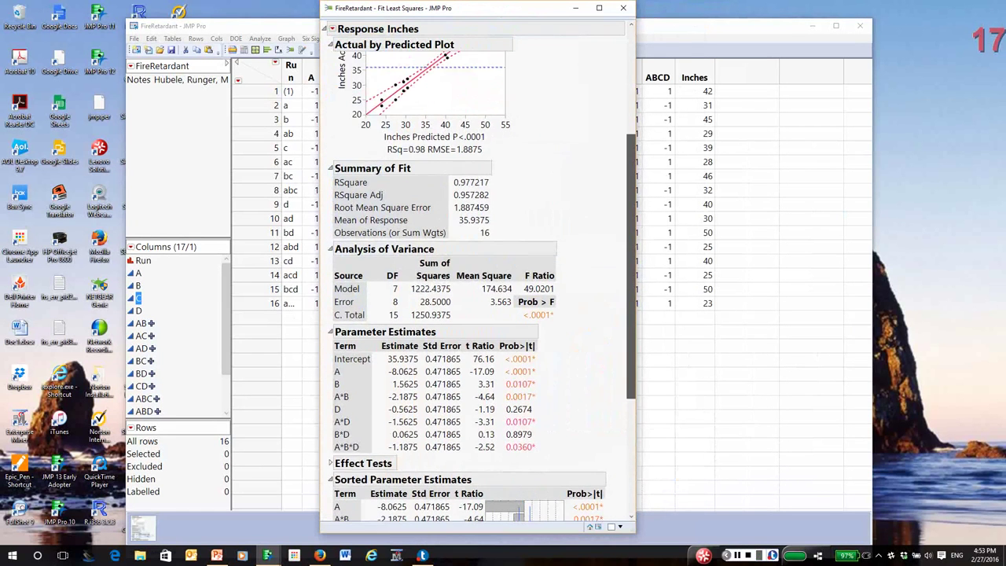
{"action": "scroll", "coordinate": [478, 291], "scroll_direction": "down", "scroll_amount": 9}
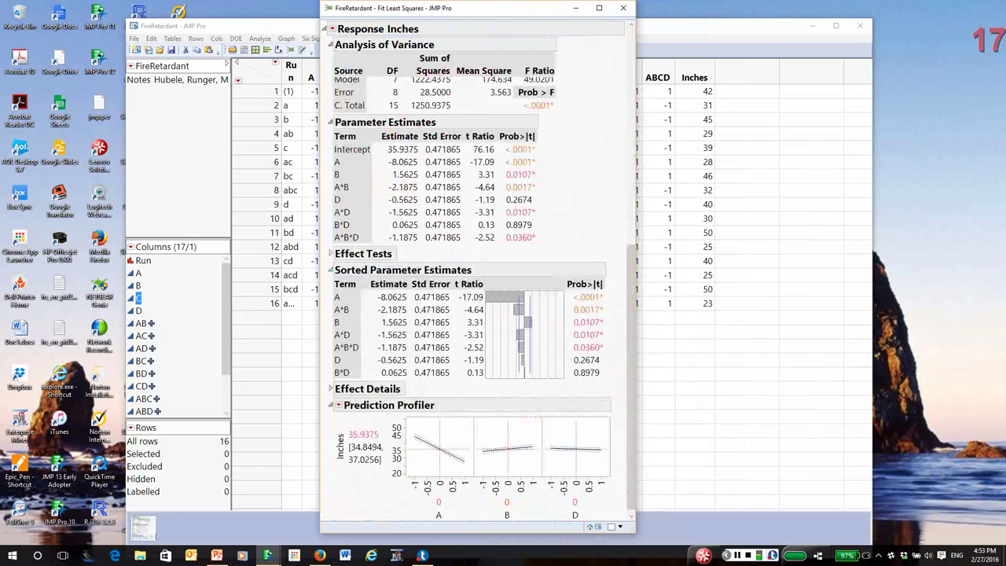
{"action": "left_click", "coordinate": [331, 270]}
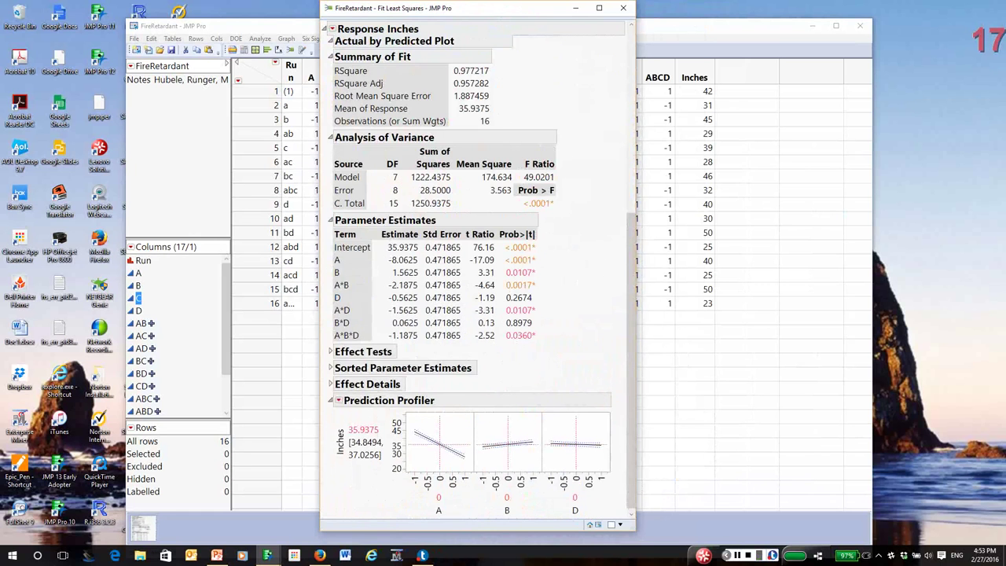
Point out the significant A*D through A*B*D estimate rows and shift the report window left.
{"action": "mouse_move", "coordinate": [513, 352]}
{"action": "left_mouse_down"}
{"action": "mouse_move", "coordinate": [539, 351]}
{"action": "mouse_move", "coordinate": [541, 327]}
{"action": "mouse_move", "coordinate": [320, 309]}
{"action": "mouse_move", "coordinate": [330, 350]}
{"action": "mouse_move", "coordinate": [501, 356]}
{"action": "mouse_move", "coordinate": [550, 339]}
{"action": "left_mouse_up"}
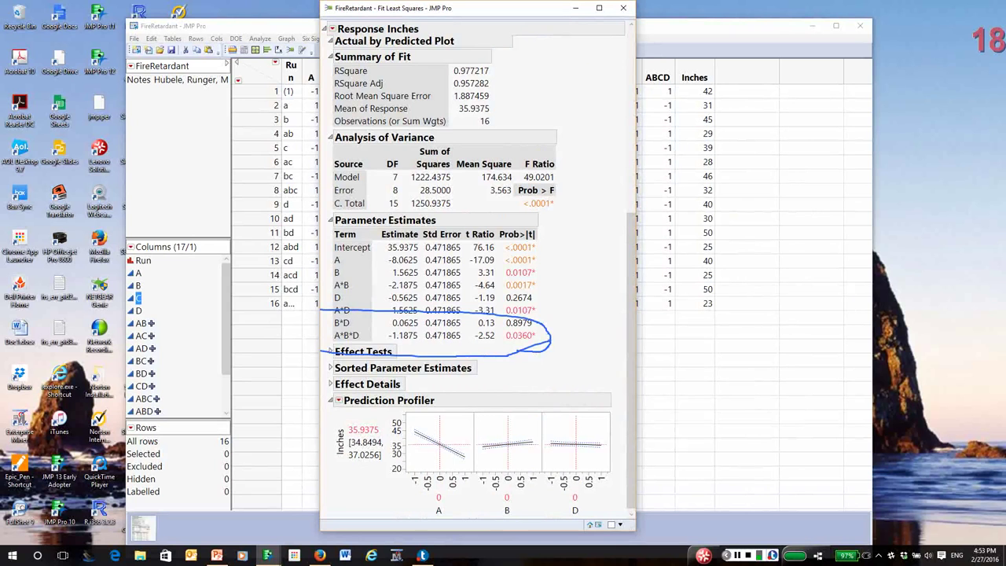
{"action": "key", "text": "Escape"}
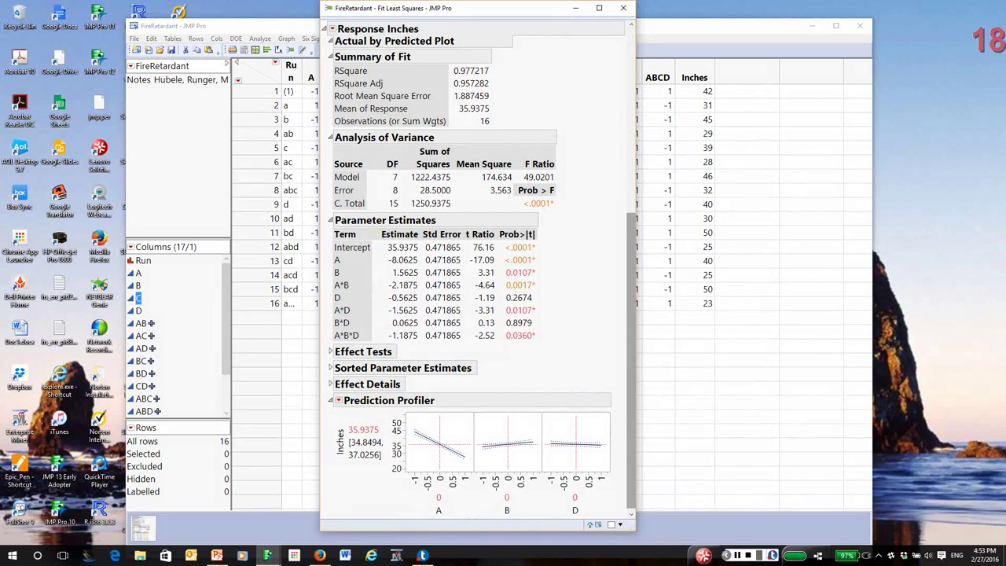
{"action": "scroll", "coordinate": [631, 361], "scroll_direction": "down", "scroll_amount": 1}
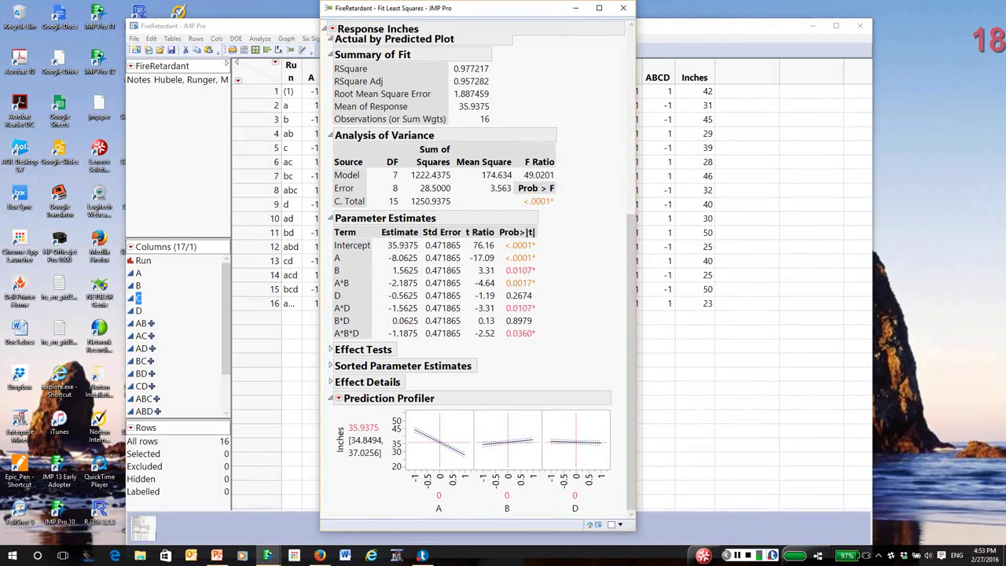
{"action": "left_click_drag", "start_coordinate": [471, 8], "coordinate": [445, 8]}
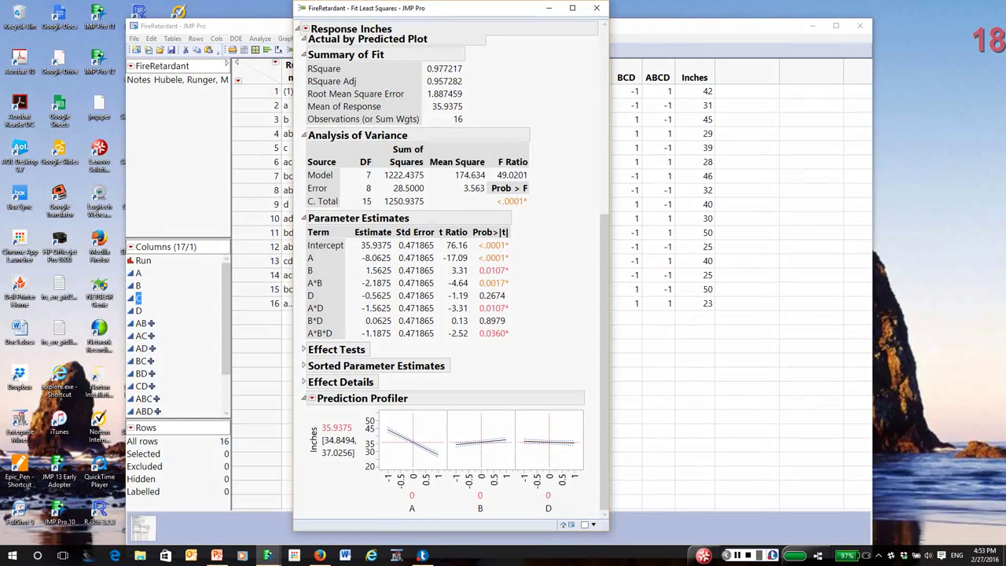
Add the Interaction Profiler for A, B and D below the Prediction Profiler.
{"action": "left_click", "coordinate": [312, 398]}
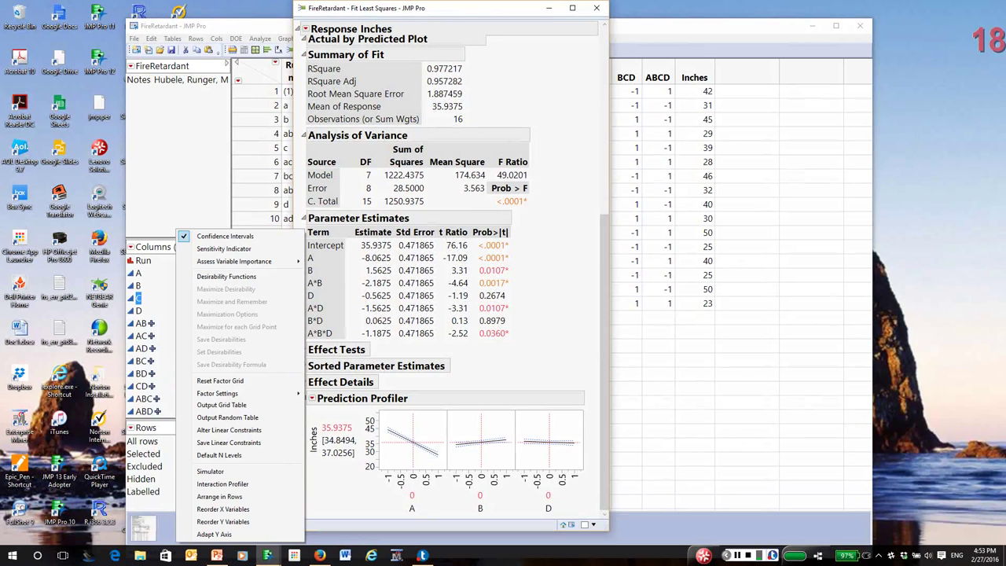
{"action": "mouse_move", "coordinate": [228, 393]}
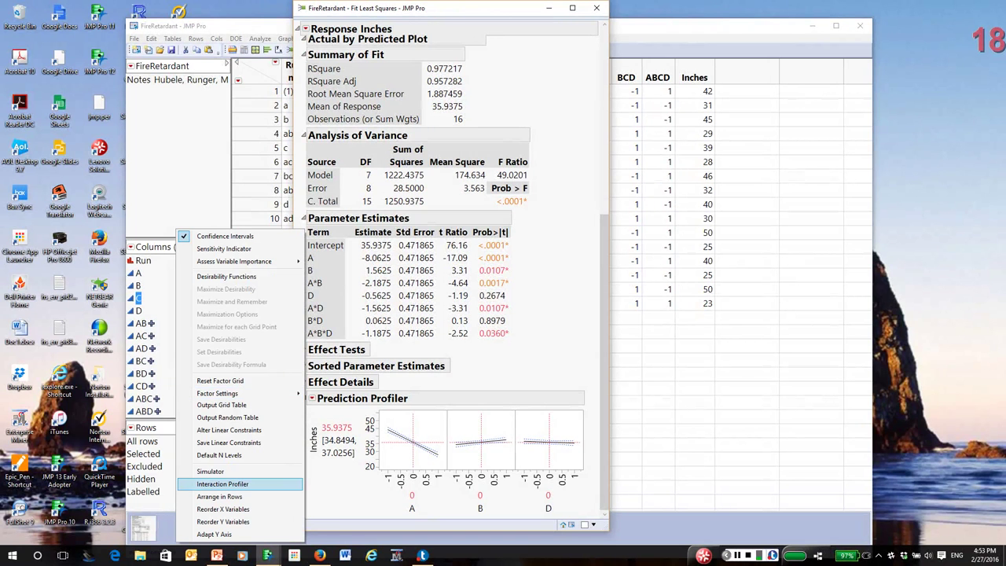
{"action": "left_click", "coordinate": [222, 483]}
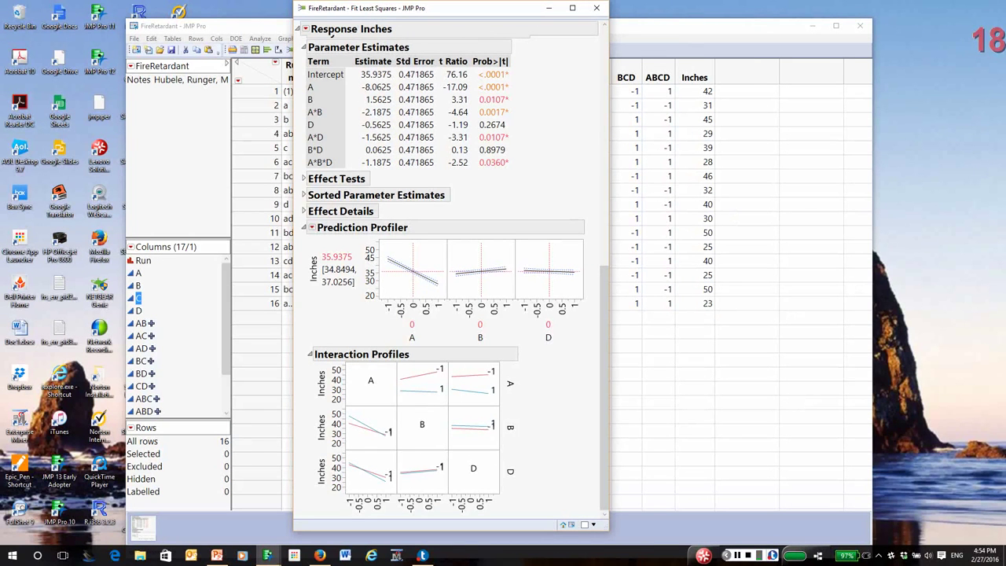
{"action": "mouse_move", "coordinate": [539, 360]}
{"action": "left_mouse_down"}
{"action": "mouse_move", "coordinate": [476, 353]}
{"action": "mouse_move", "coordinate": [512, 409]}
{"action": "mouse_move", "coordinate": [539, 407]}
{"action": "mouse_move", "coordinate": [547, 336]}
{"action": "left_mouse_up"}
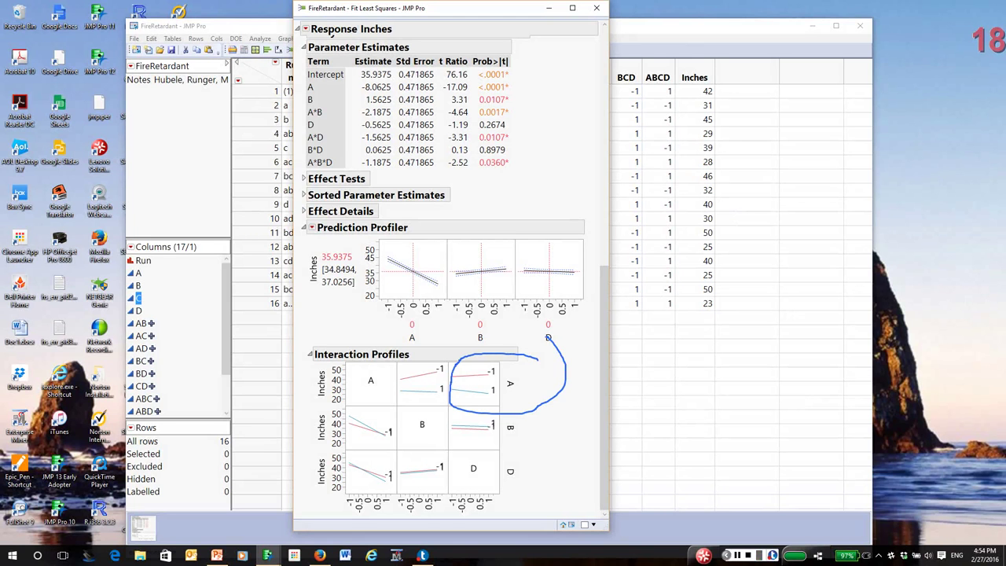
{"action": "key", "text": "ctrl+shift+e"}
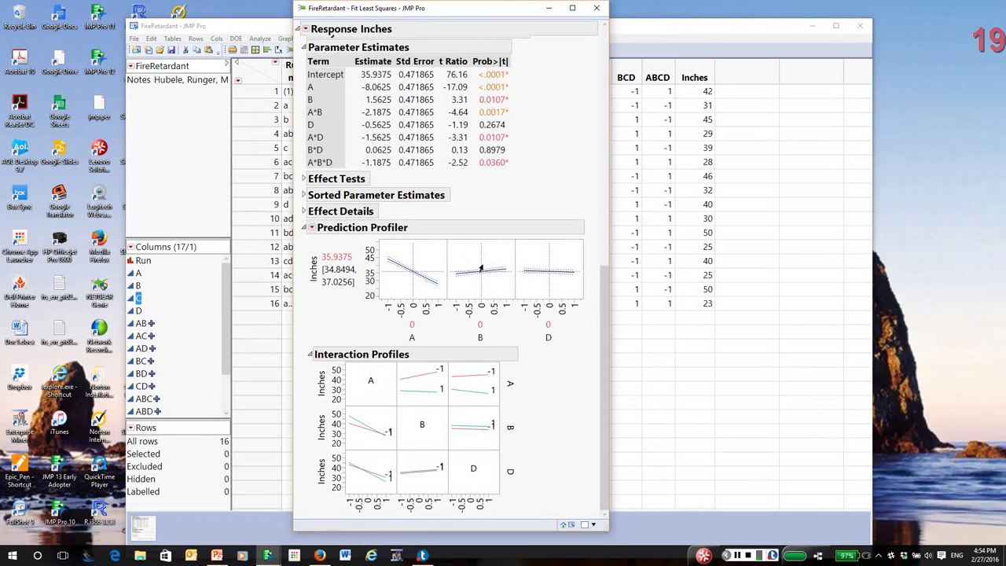
Move factor B between -1 and 1 in the profiler, leaving B at 1 (37.5 inches).
{"action": "left_click_drag", "start_coordinate": [480, 269], "coordinate": [452, 268]}
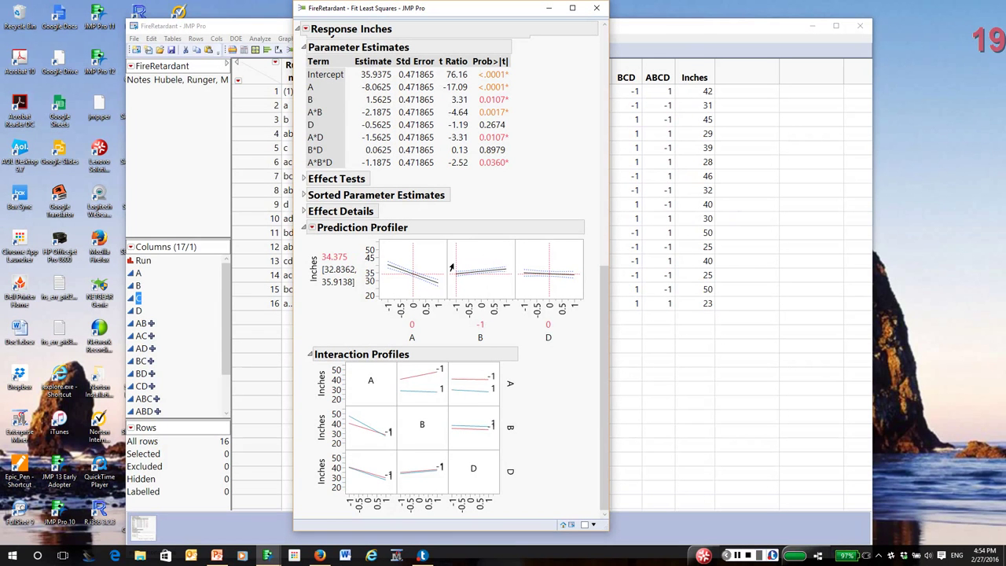
{"action": "left_click_drag", "start_coordinate": [454, 264], "coordinate": [512, 253]}
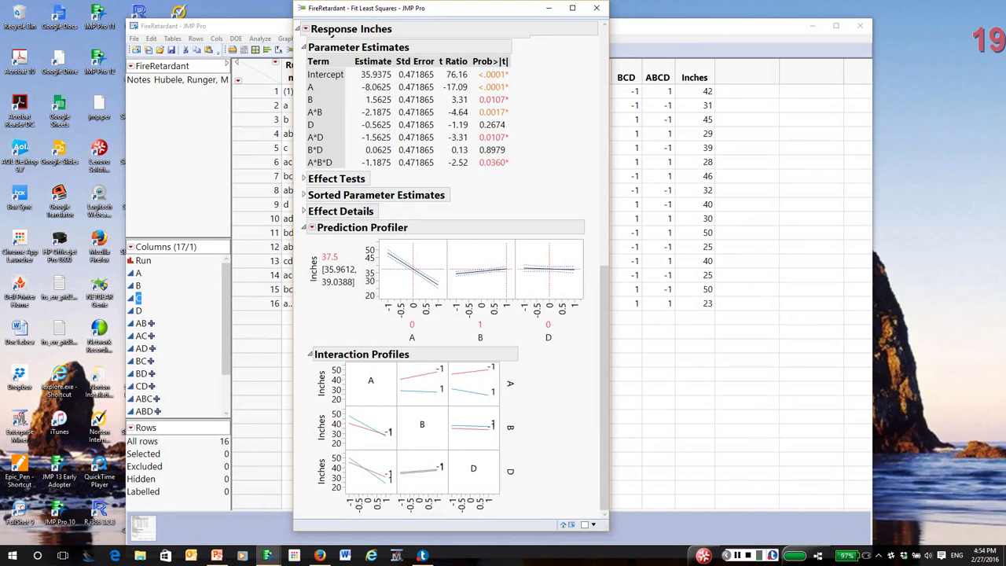
{"action": "mouse_move", "coordinate": [318, 459]}
{"action": "left_mouse_down"}
{"action": "mouse_move", "coordinate": [393, 472]}
{"action": "mouse_move", "coordinate": [385, 447]}
{"action": "mouse_move", "coordinate": [322, 460]}
{"action": "left_mouse_up"}
{"action": "key", "text": "ctrl+shift+c"}
{"action": "left_click_drag", "start_coordinate": [501, 287], "coordinate": [449, 295]}
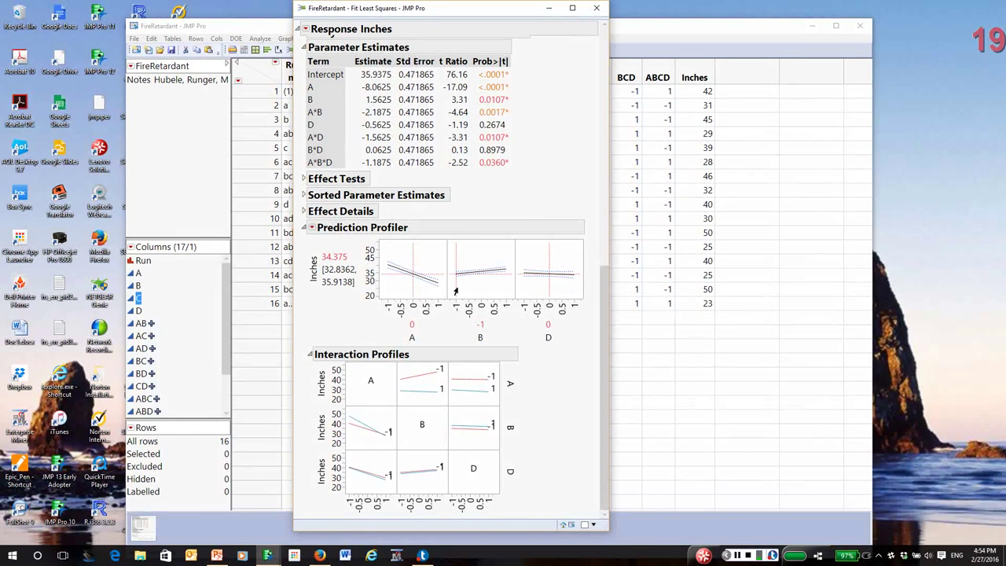
{"action": "left_click_drag", "start_coordinate": [455, 292], "coordinate": [509, 288]}
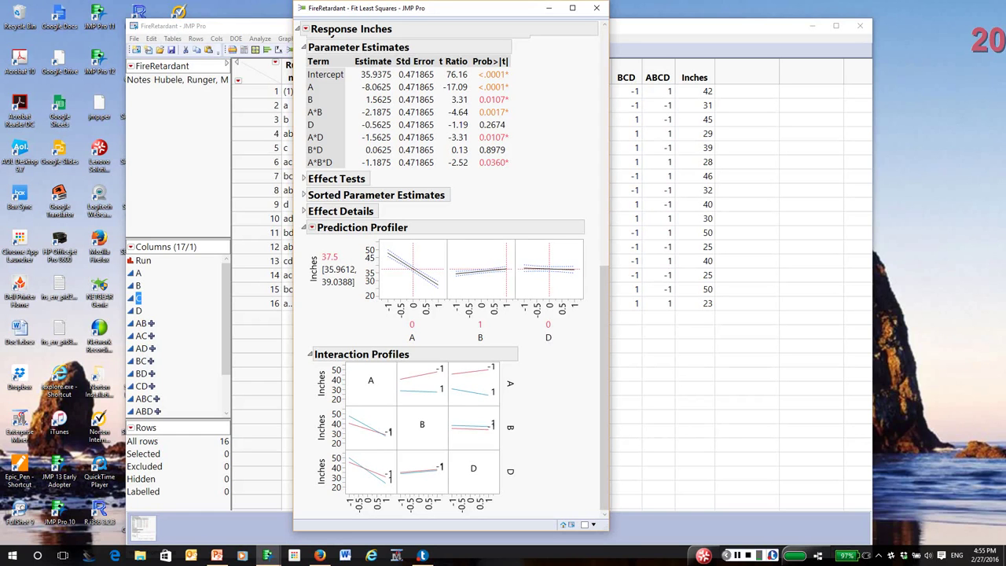
{"action": "scroll", "coordinate": [448, 275], "scroll_direction": "up", "scroll_amount": 1}
{"action": "scroll", "coordinate": [448, 275], "scroll_direction": "up", "scroll_amount": 5}
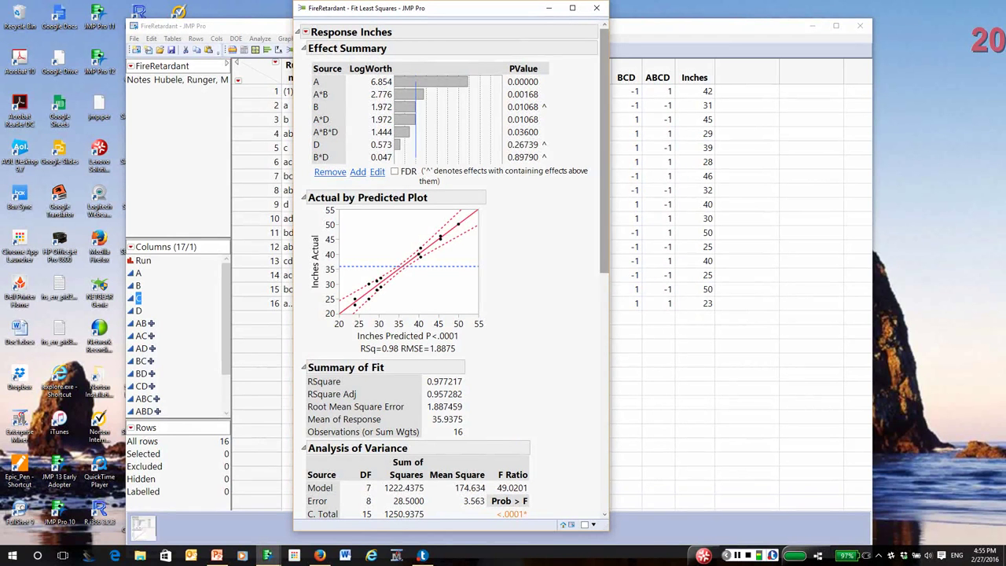
{"action": "scroll", "coordinate": [451, 271], "scroll_direction": "down", "scroll_amount": 3}
{"action": "scroll", "coordinate": [452, 271], "scroll_direction": "down", "scroll_amount": 2}
{"action": "scroll", "coordinate": [452, 271], "scroll_direction": "down", "scroll_amount": 1}
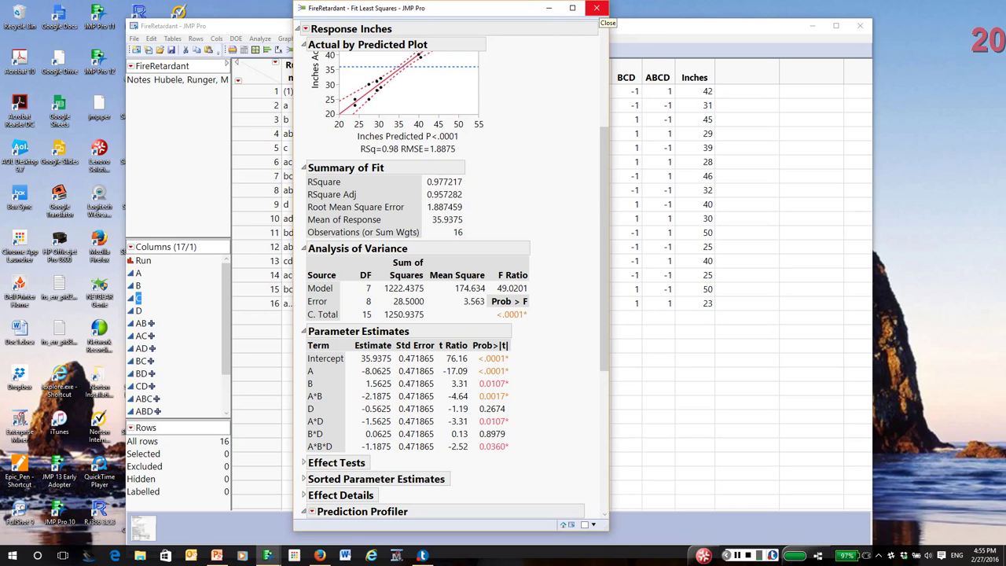
Close the A, B, D Fit Least Squares report window.
{"action": "left_click", "coordinate": [597, 8]}
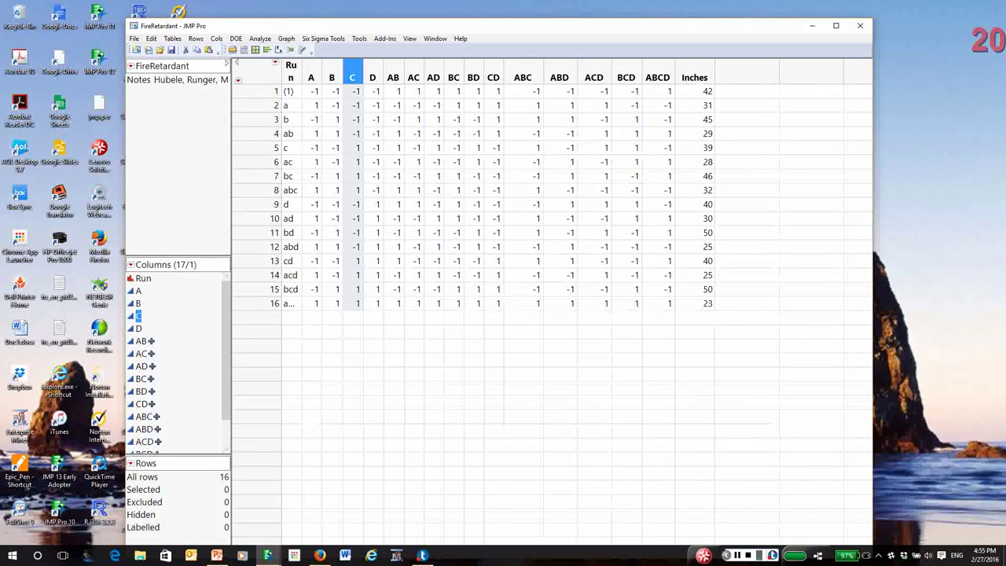